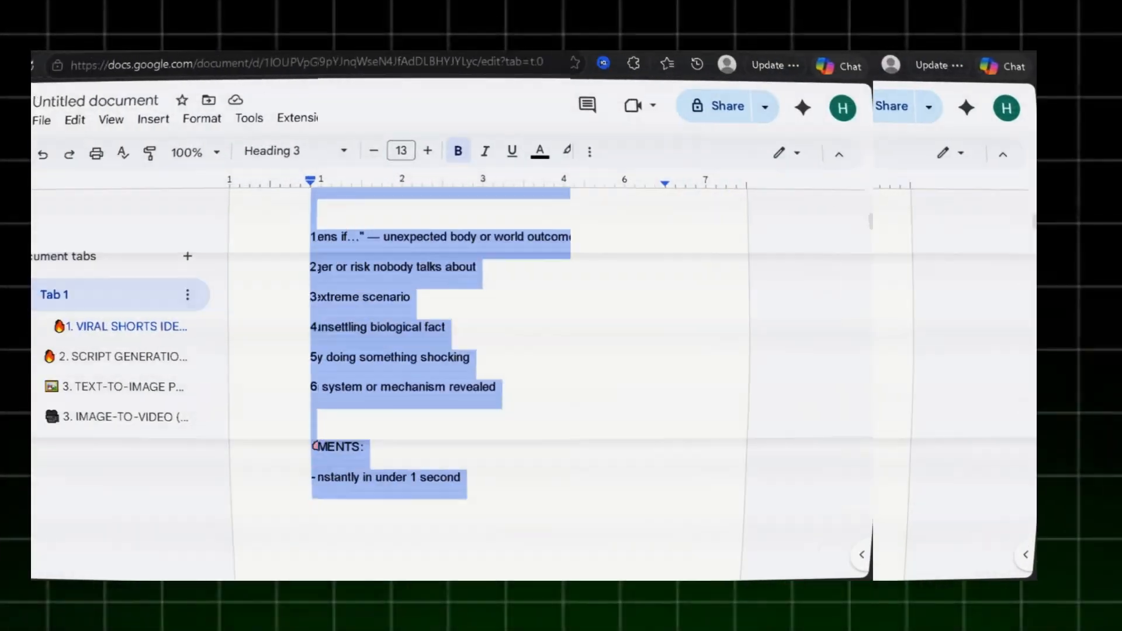
# Step: Copy the document's viral Shorts idea prompt into a new Claude chat and submit it to generate 10 titles
pyautogui.scroll(-15, 491, 351)
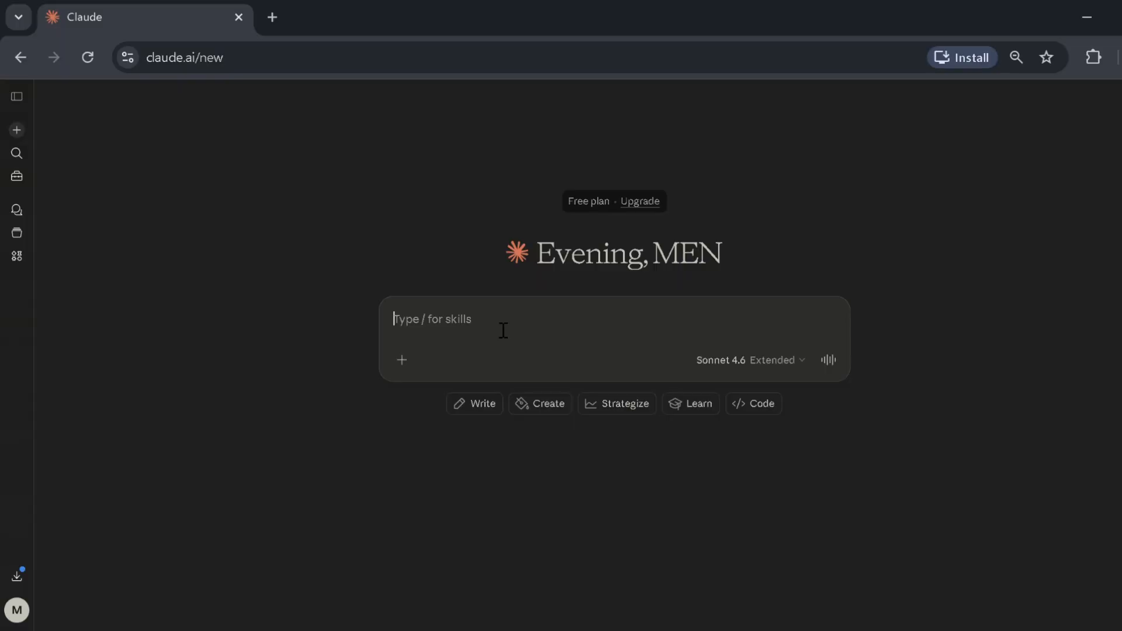
pyautogui.hotkey('ctrl', 'v')
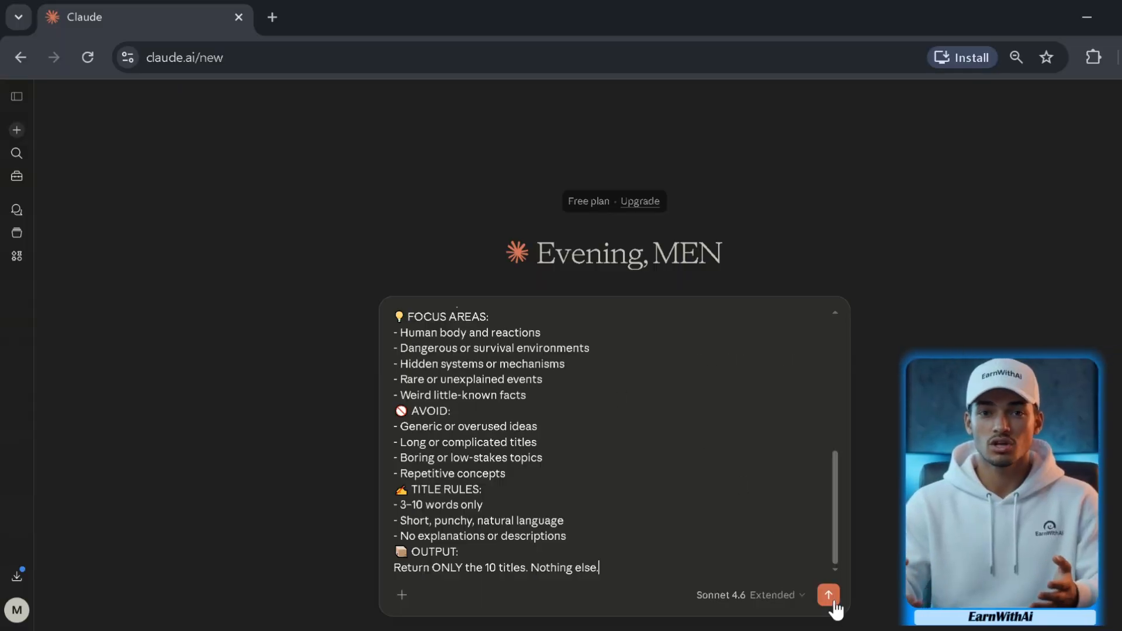
pyautogui.click(828, 595)
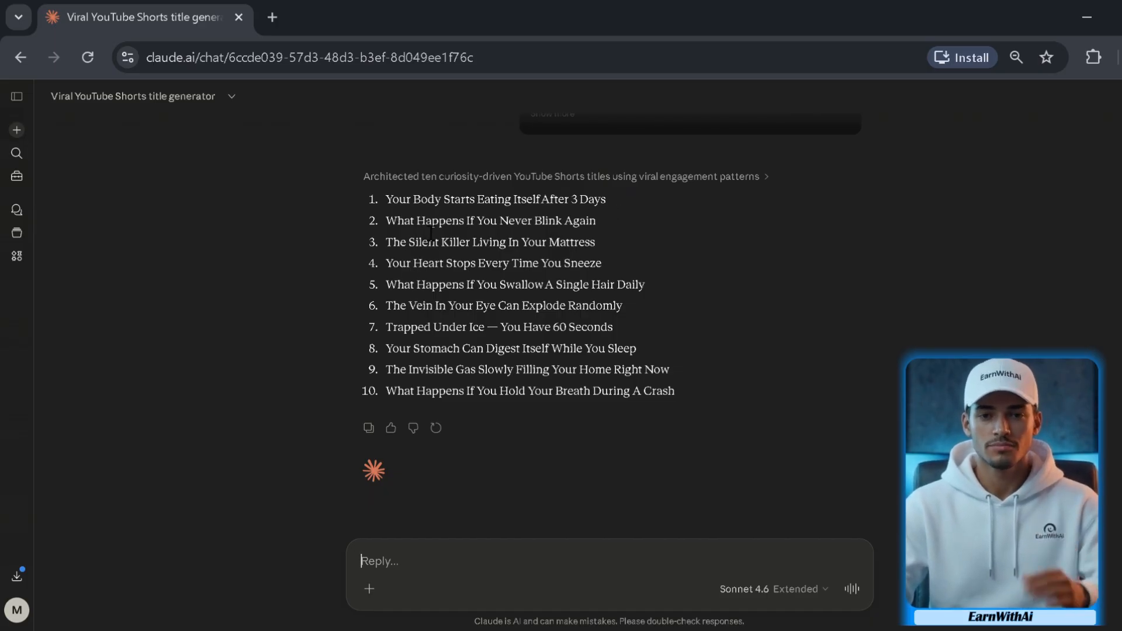
# Step: Submit the document's script generation prompt in Claude with the video idea "What Happens If You Hold Your Breath During A Crash"
pyautogui.moveTo(382, 389); pyautogui.dragTo(548, 381)
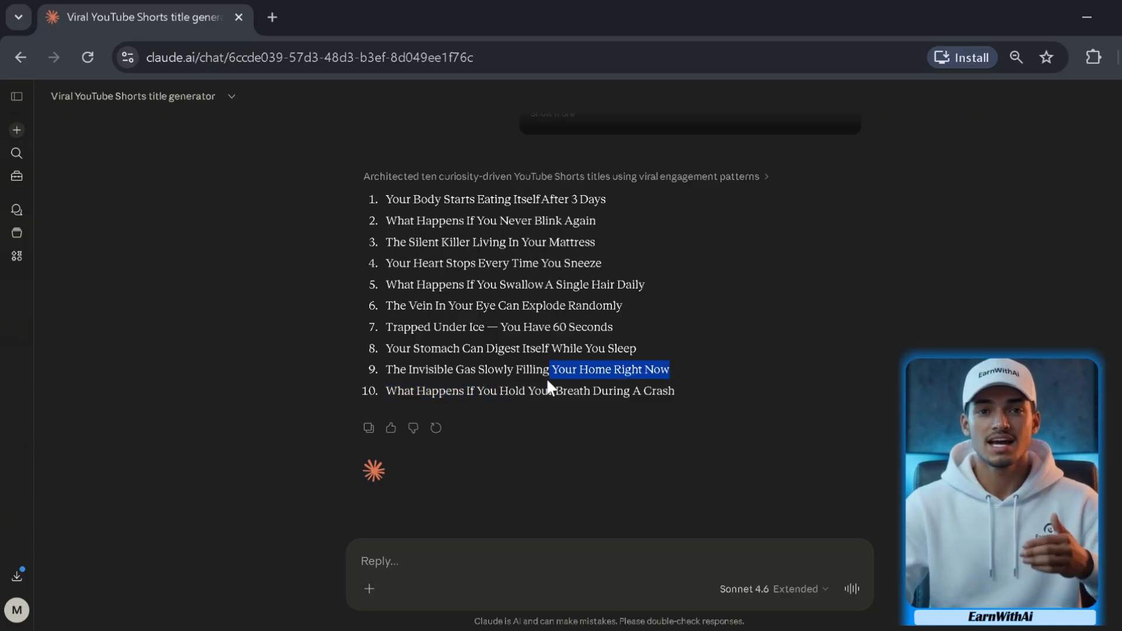
pyautogui.moveTo(619, 401); pyautogui.dragTo(676, 392)
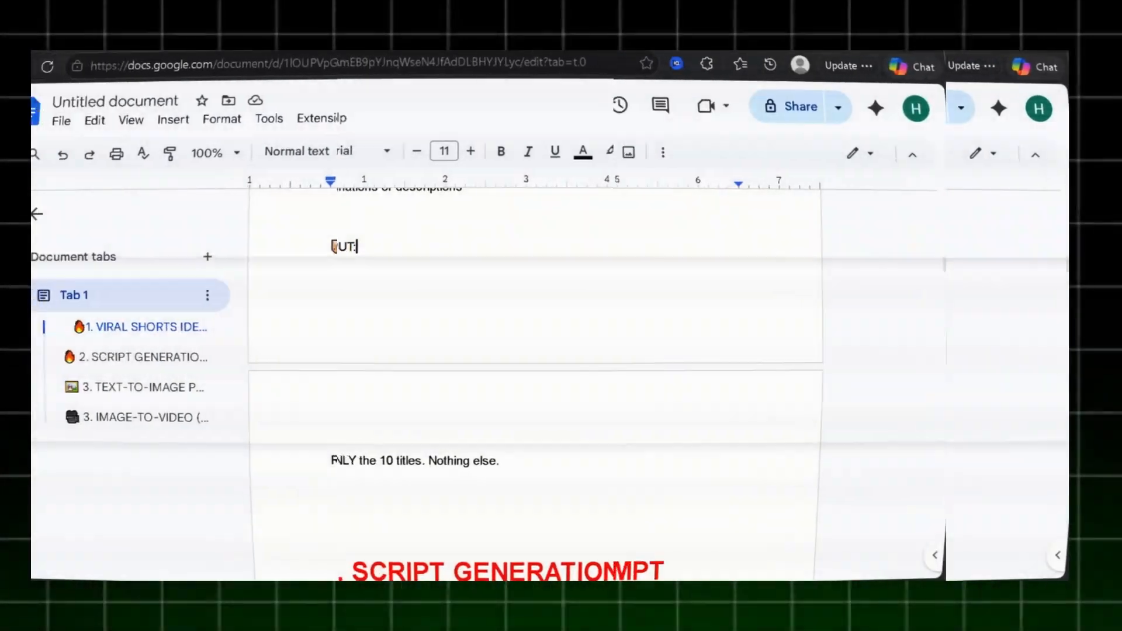
pyautogui.scroll(-3, 584, 380)
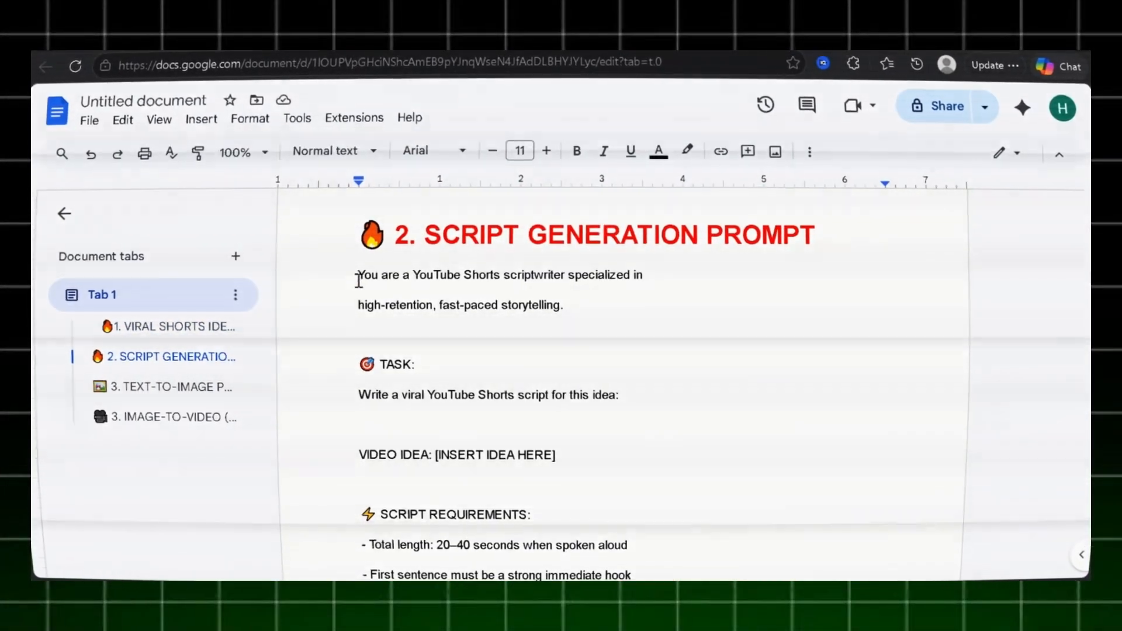
pyautogui.moveTo(358, 274); pyautogui.dragTo(629, 323)
pyautogui.moveTo(435, 375); pyautogui.dragTo(539, 381)
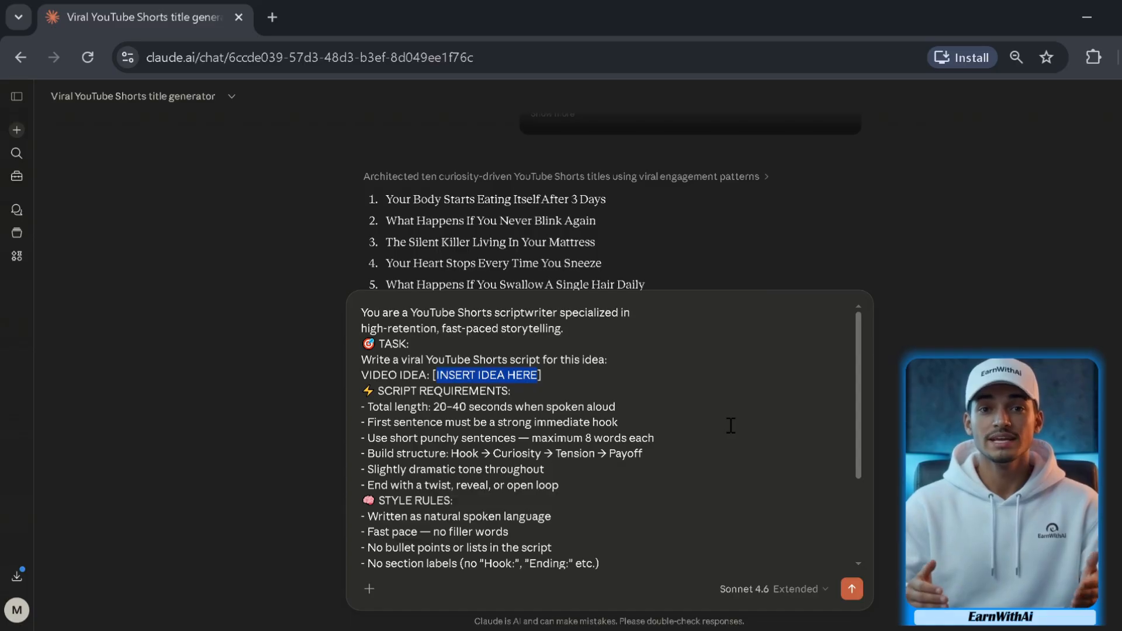
pyautogui.click(854, 589)
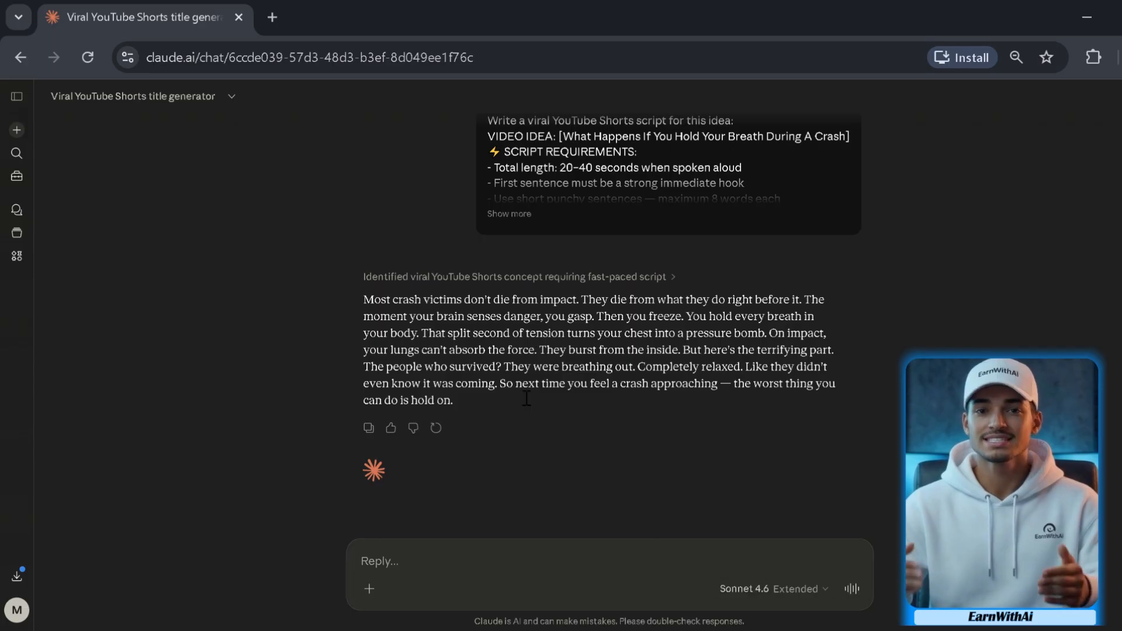
# Step: Submit the text-to-image prompt in Claude with the generated script and chosen title inserted, and look through the resulting scene prompts
pyautogui.moveTo(511, 314); pyautogui.dragTo(825, 400)
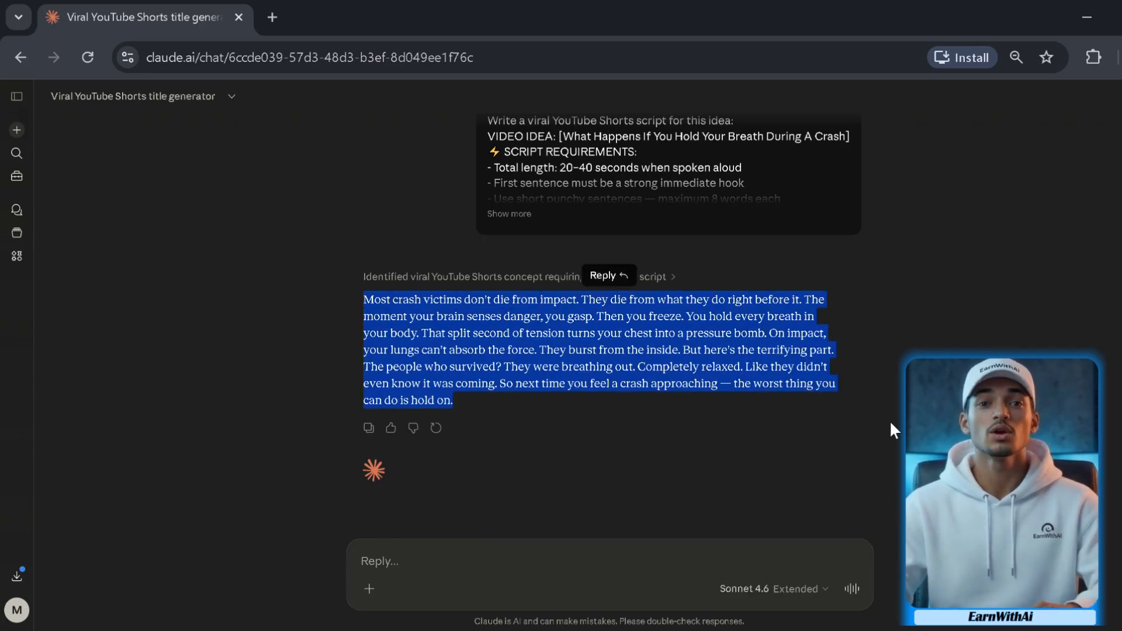
pyautogui.click(990, 317)
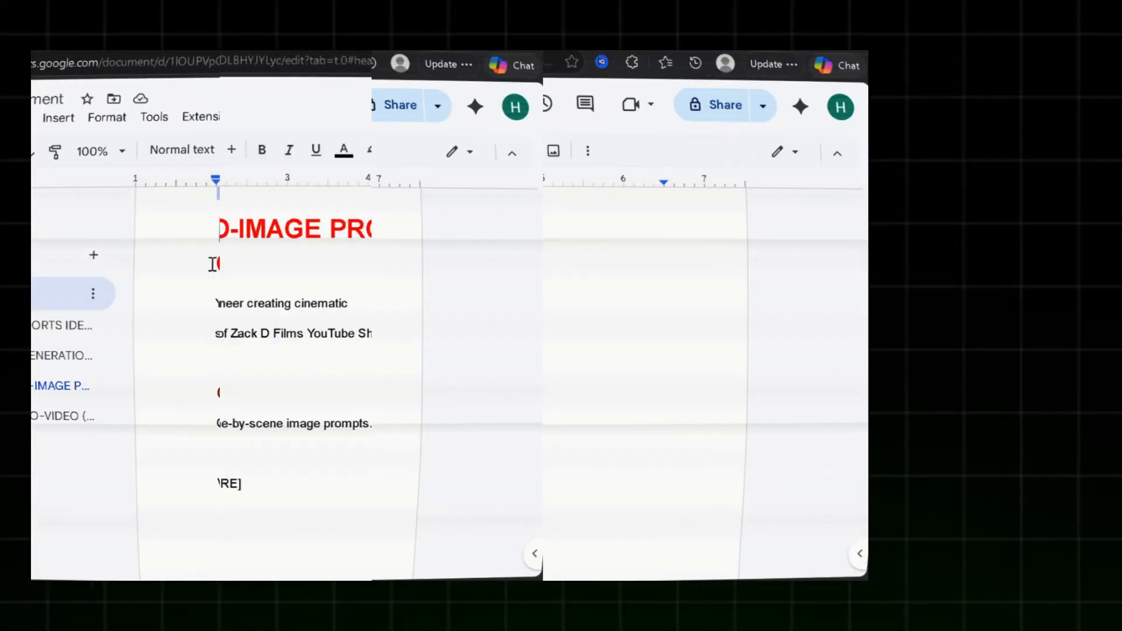
pyautogui.moveTo(358, 300); pyautogui.dragTo(613, 535)
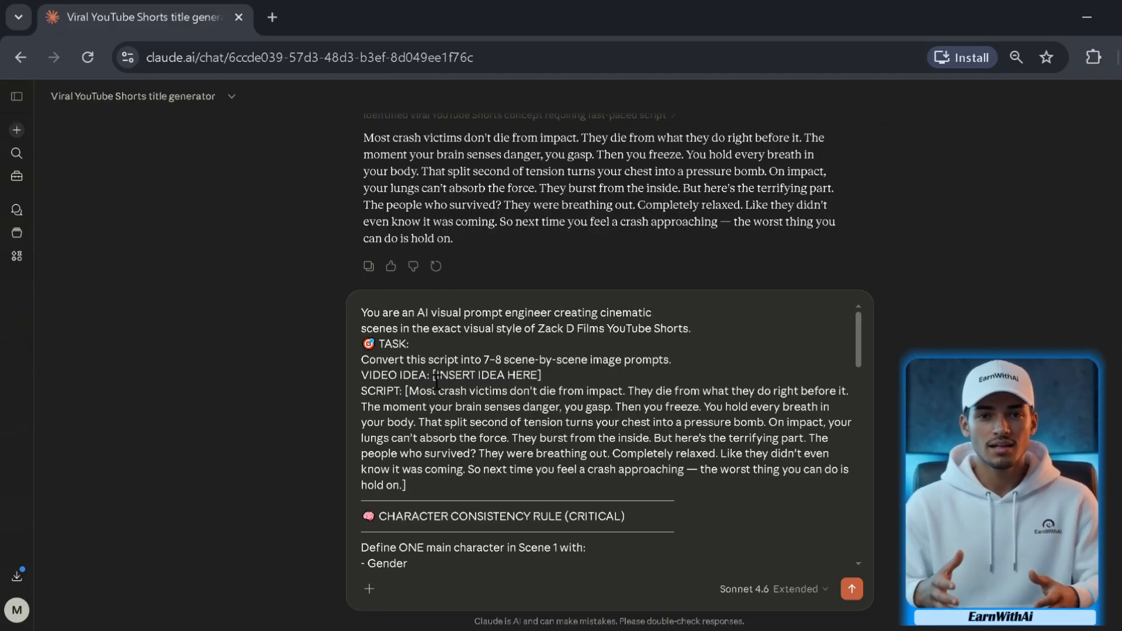
pyautogui.click(853, 590)
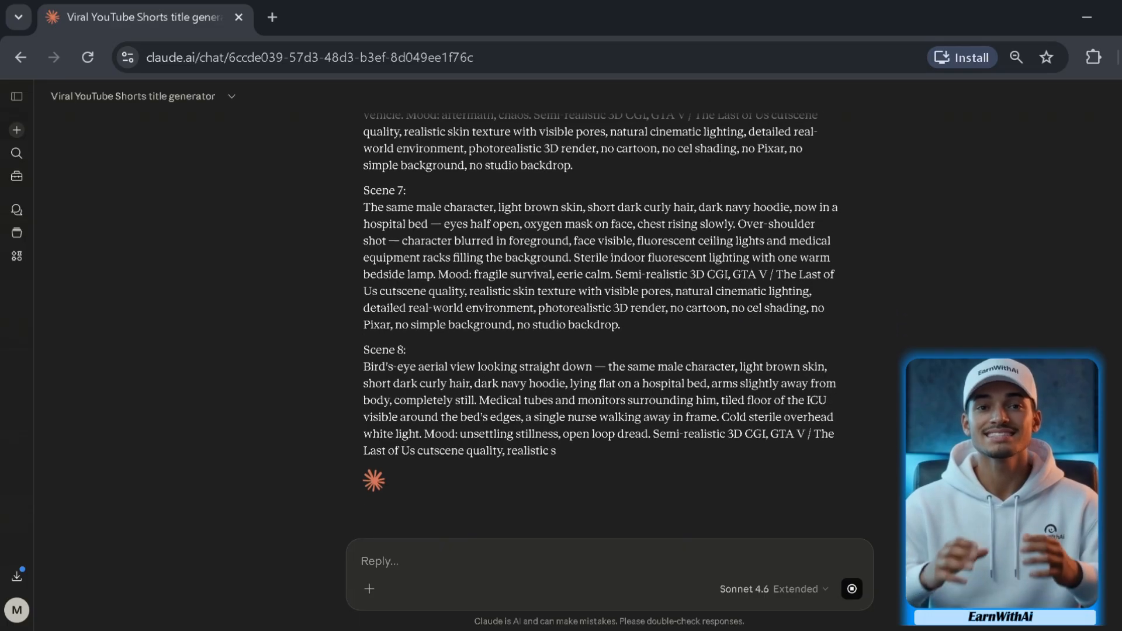
pyautogui.scroll(15, 601, 321)
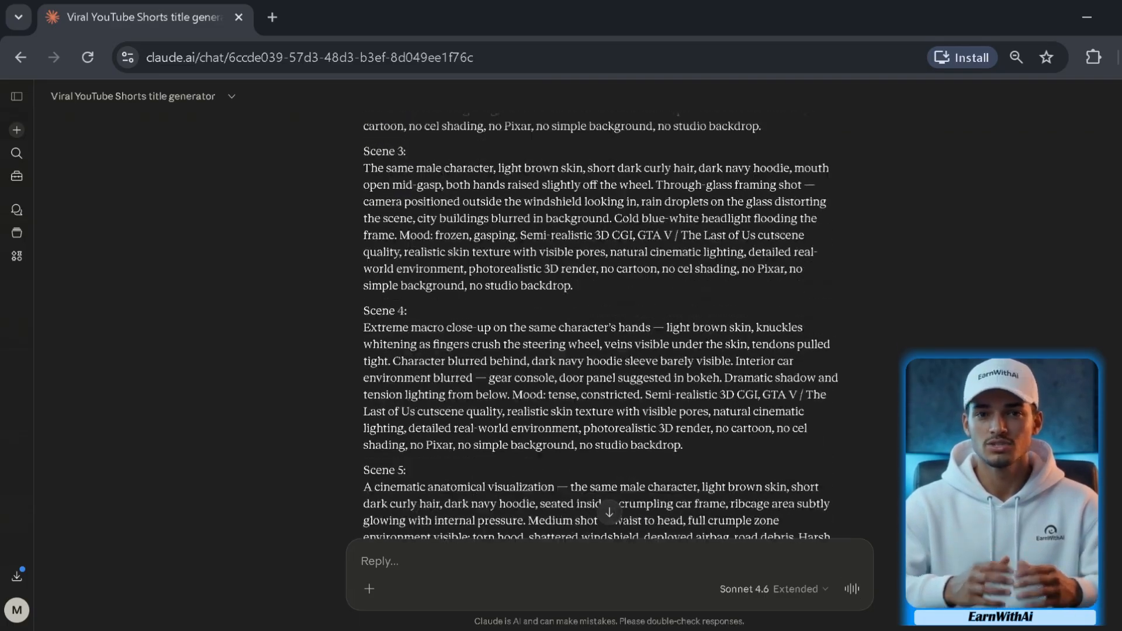
pyautogui.scroll(-1, 601, 321)
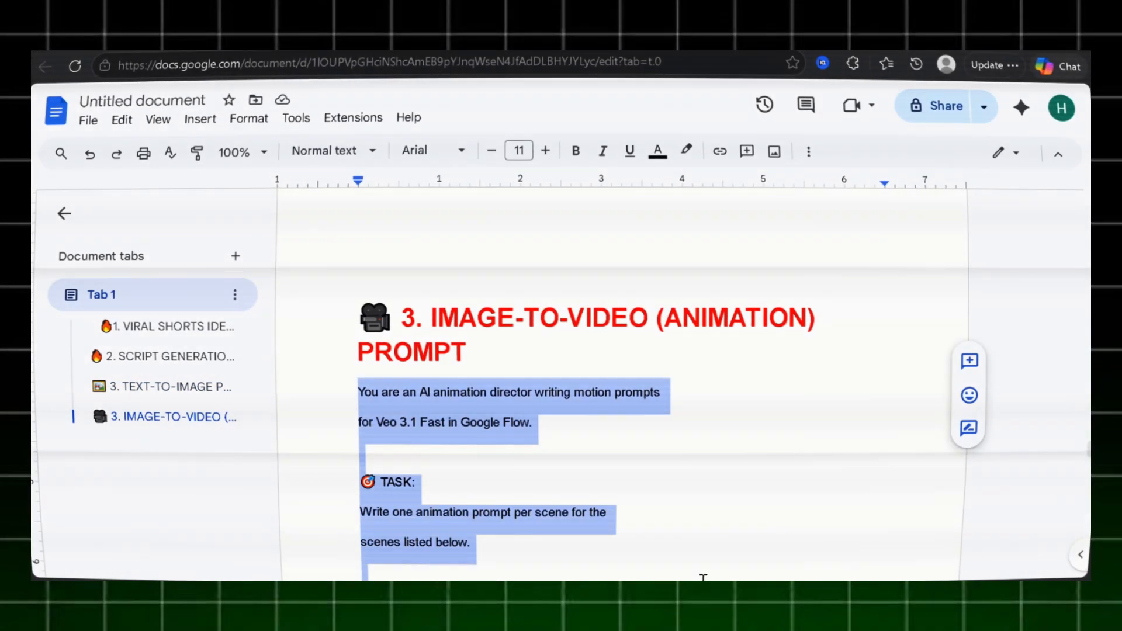
# Step: Submit the document's image-to-video prompt in Claude with the idea and script filled in, and review the scene animation prompts
pyautogui.scroll(-10, 620, 351)
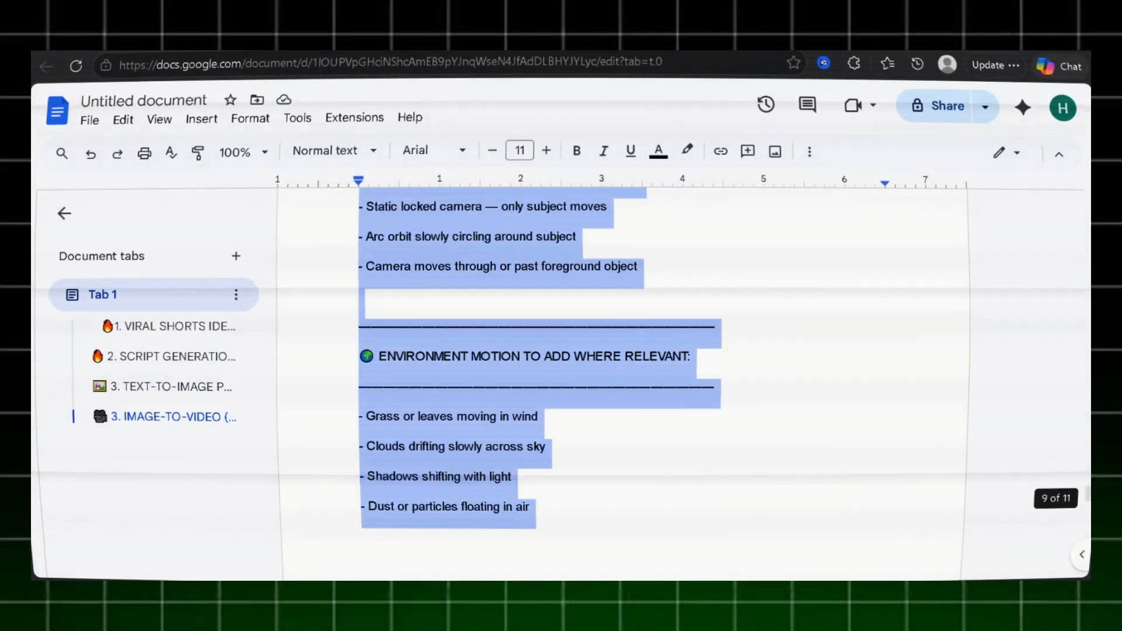
pyautogui.scroll(-5, 619, 380)
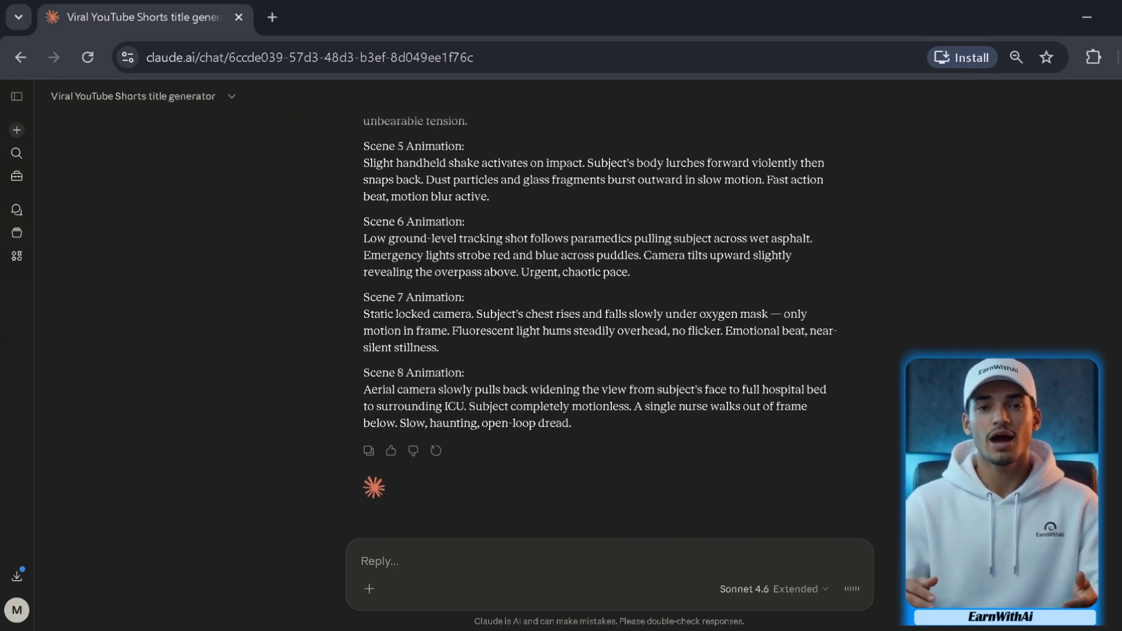
pyautogui.scroll(3, 598, 321)
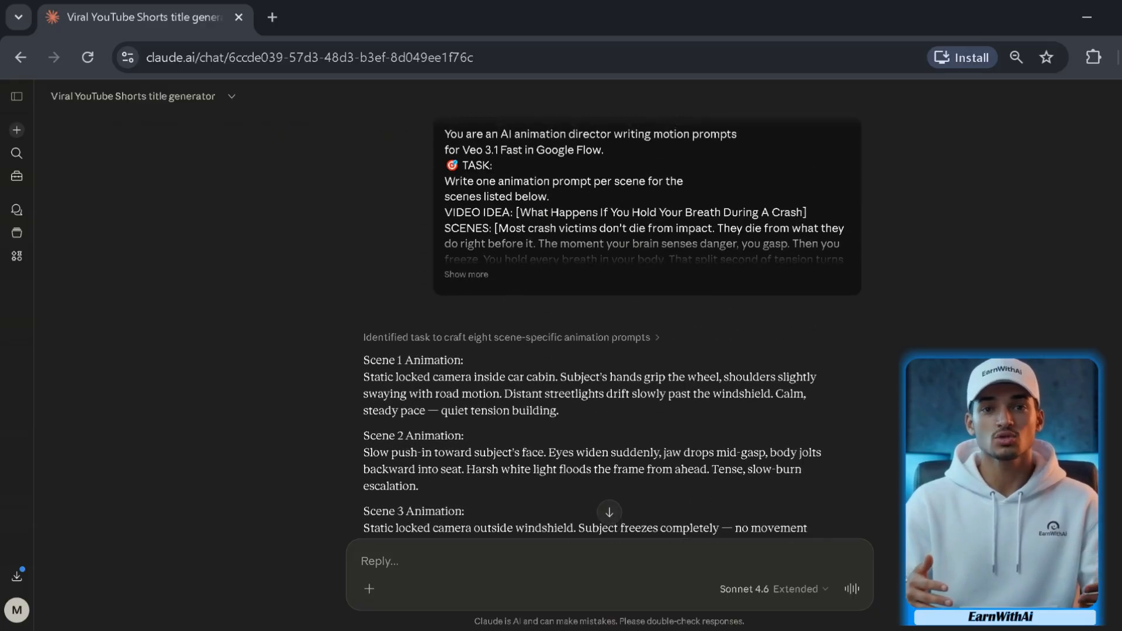
pyautogui.scroll(-4, 598, 322)
pyautogui.scroll(1, 1087, 223)
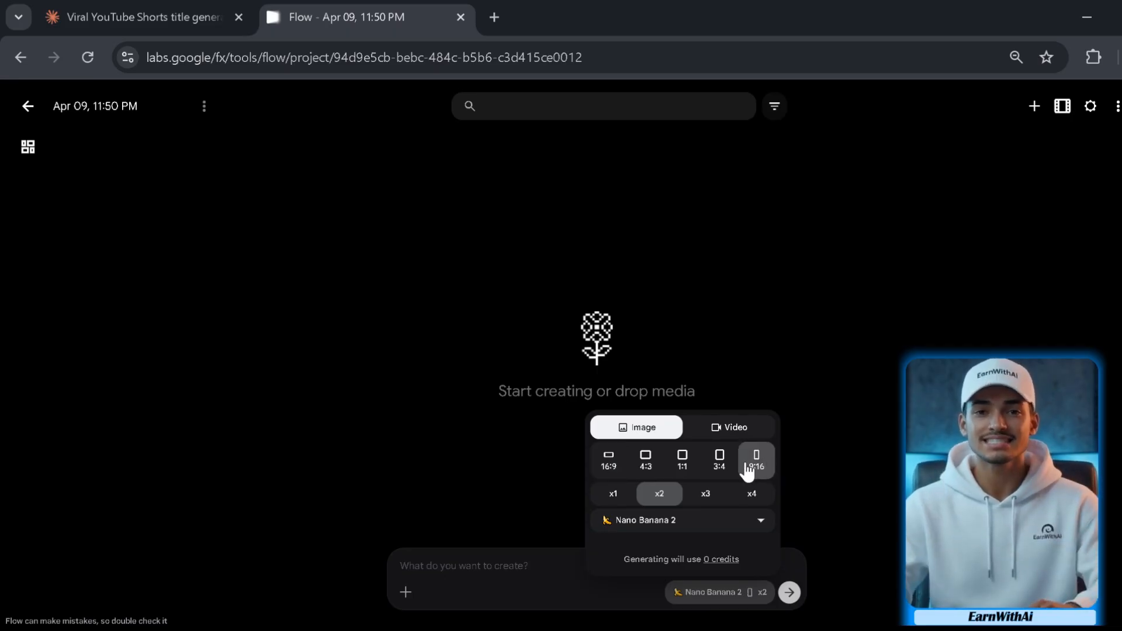
# Step: In Google Flow, set the image generation model to Nano Banana Pro
pyautogui.click(704, 521)
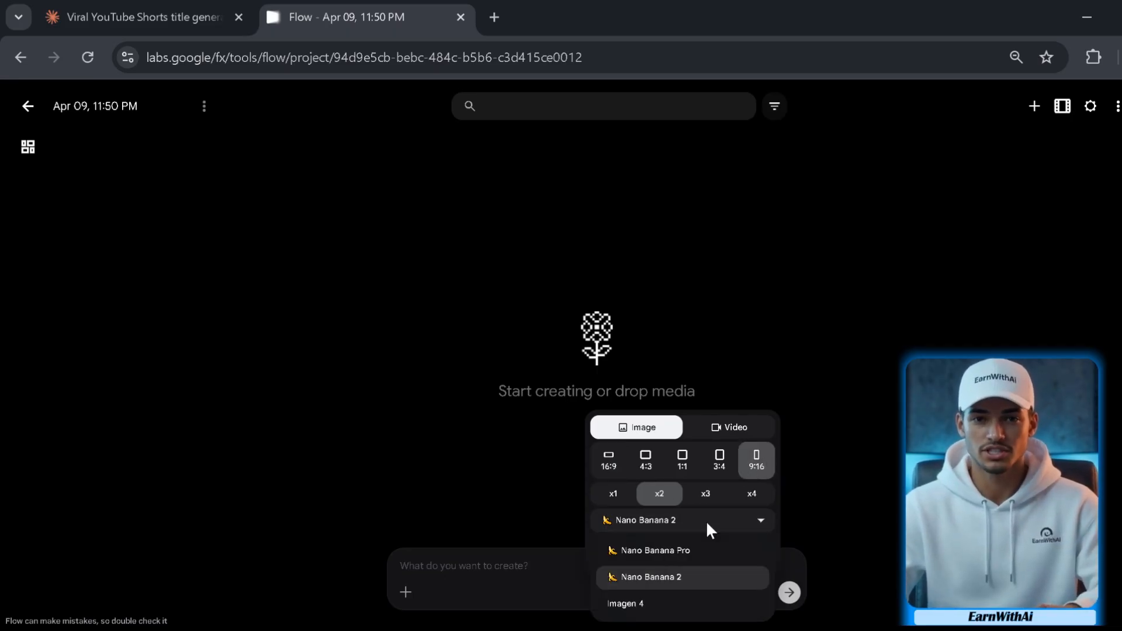
pyautogui.click(673, 550)
pyautogui.click(509, 584)
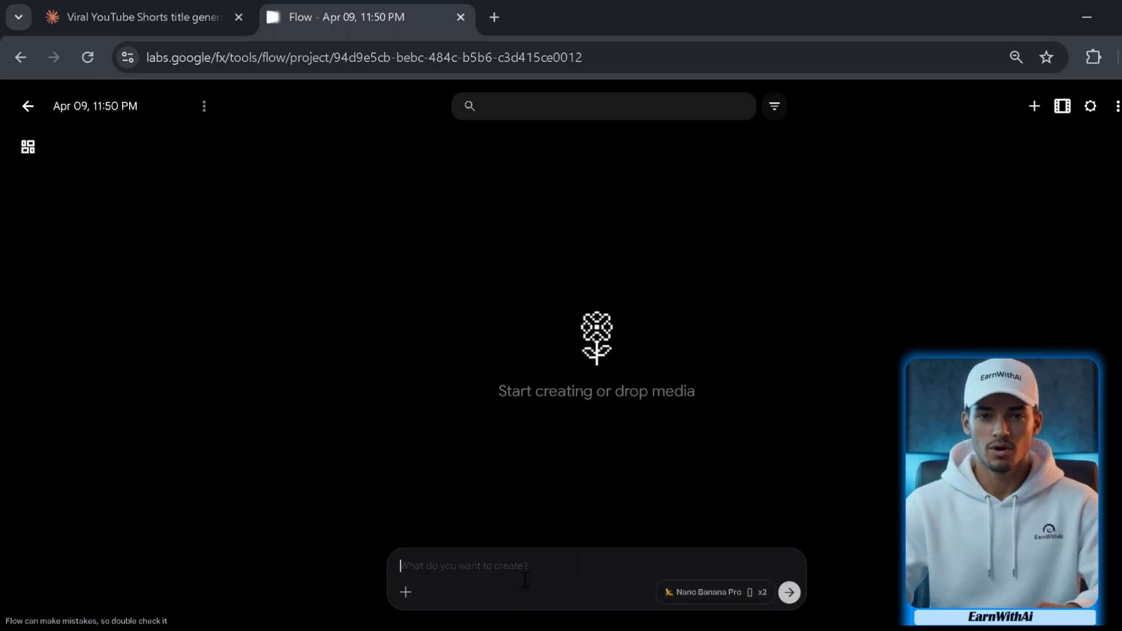
# Step: Generate images in Flow from Claude's Scene 1 prompt and view each result at full size
pyautogui.click(105, 27)
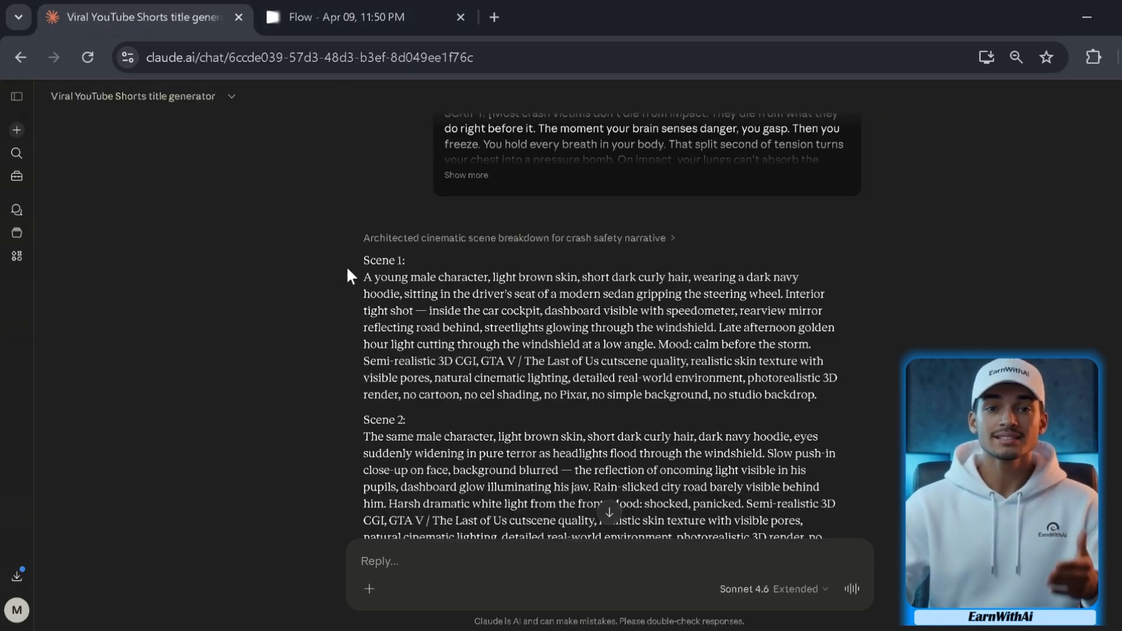
pyautogui.moveTo(360, 276); pyautogui.dragTo(746, 403)
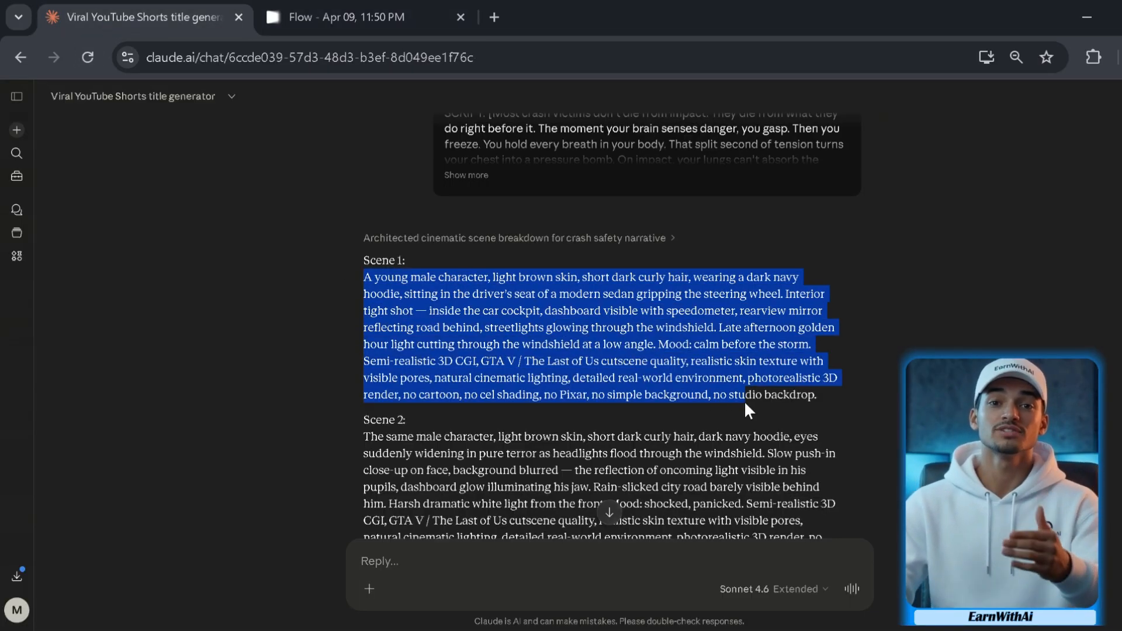
pyautogui.hotkey('ctrl', 'c')
pyautogui.hotkey('ctrl', 'Tab')
pyautogui.hotkey('ctrl', 'v')
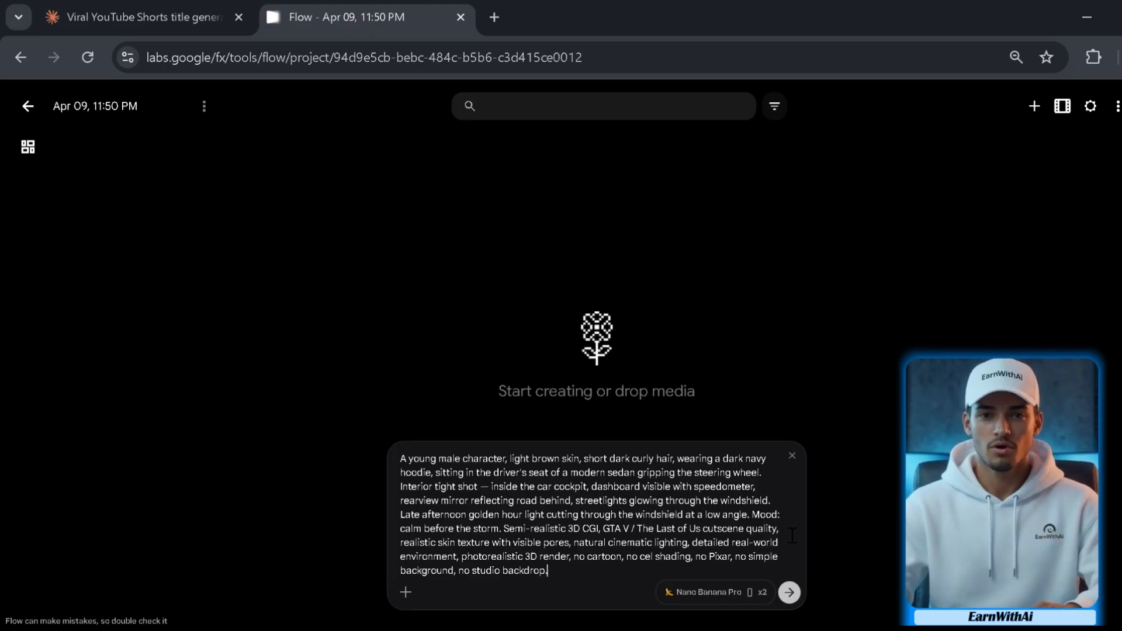
pyautogui.click(789, 593)
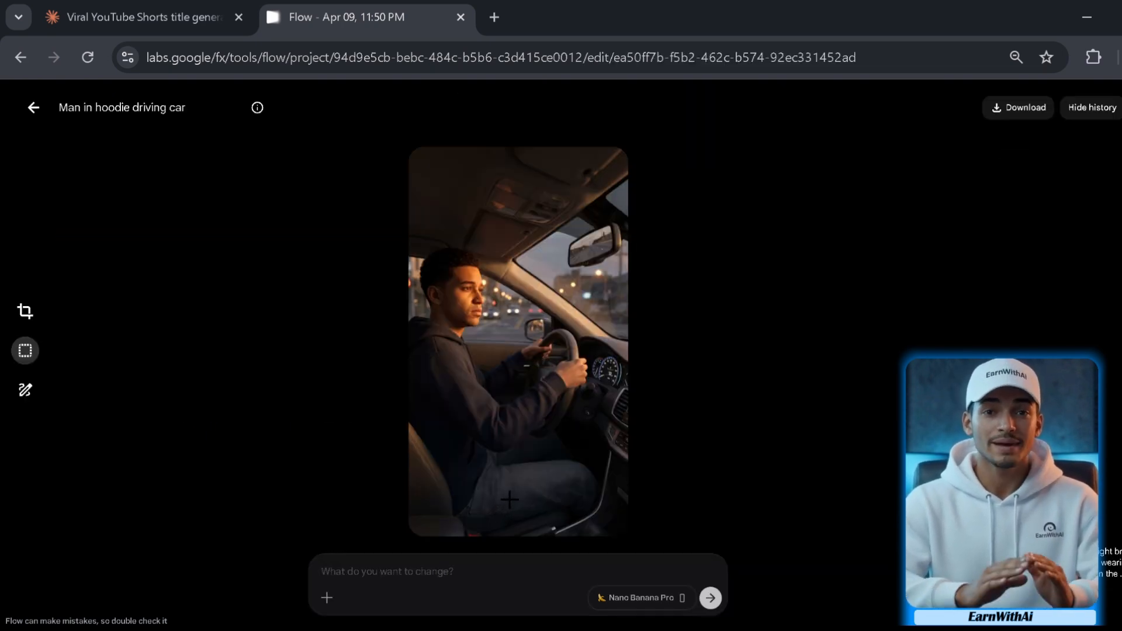
pyautogui.click(46, 111)
pyautogui.click(302, 247)
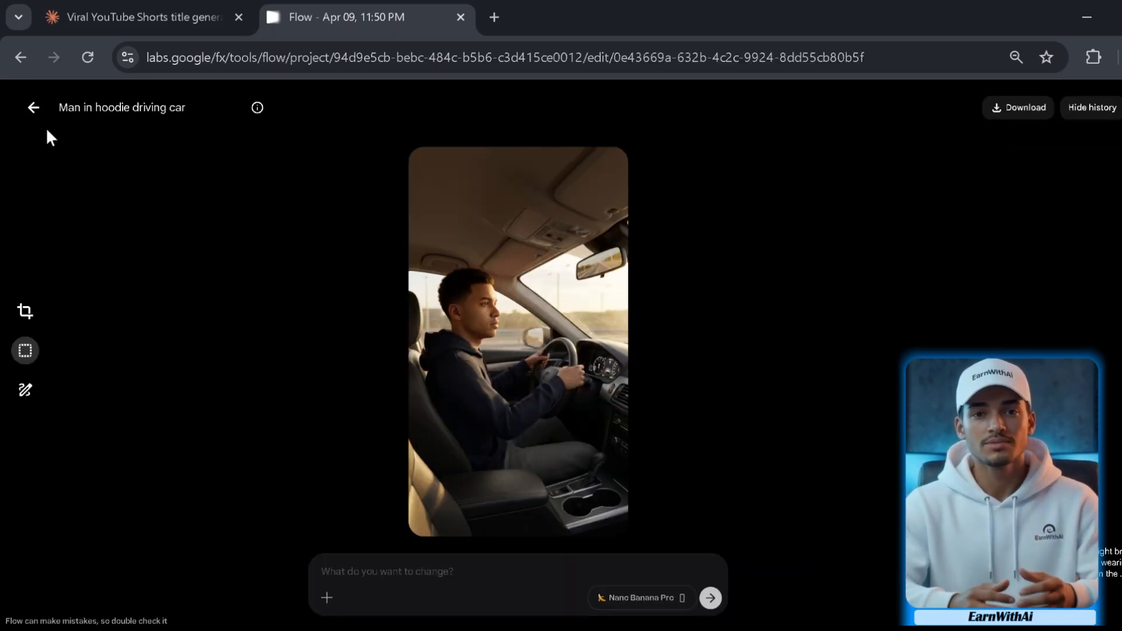
pyautogui.click(33, 109)
# Step: Generate a single image in Flow from Claude's Scene 2 prompt and check the result at full size
pyautogui.hotkey('ctrl', 'shift', 'Tab')
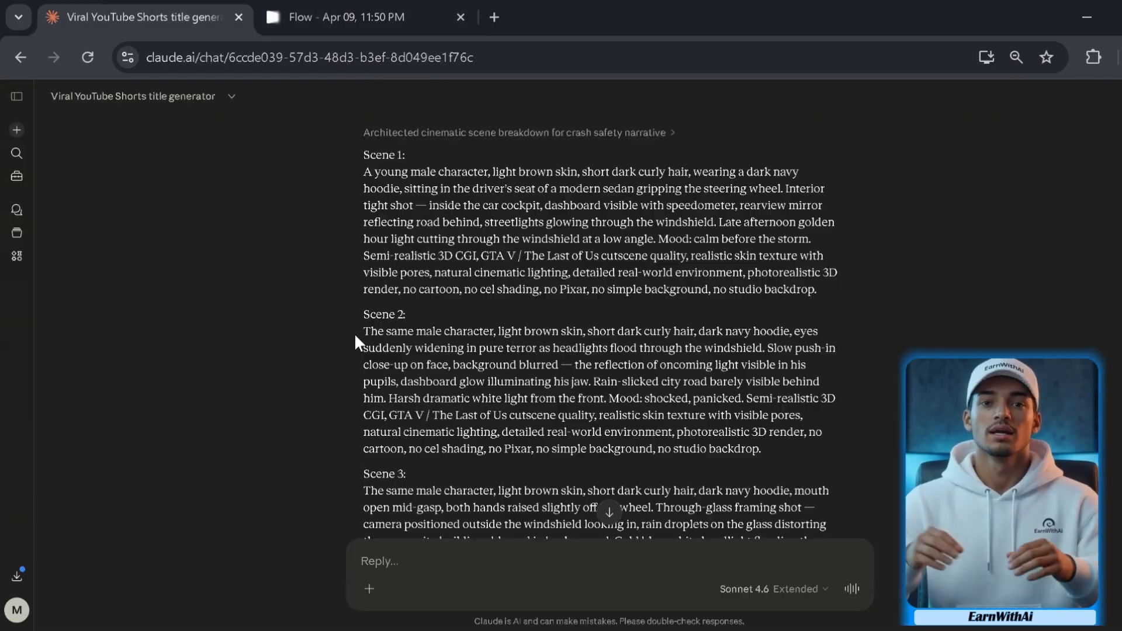
pyautogui.moveTo(354, 332); pyautogui.dragTo(807, 450)
pyautogui.hotkey('ctrl', 'Tab')
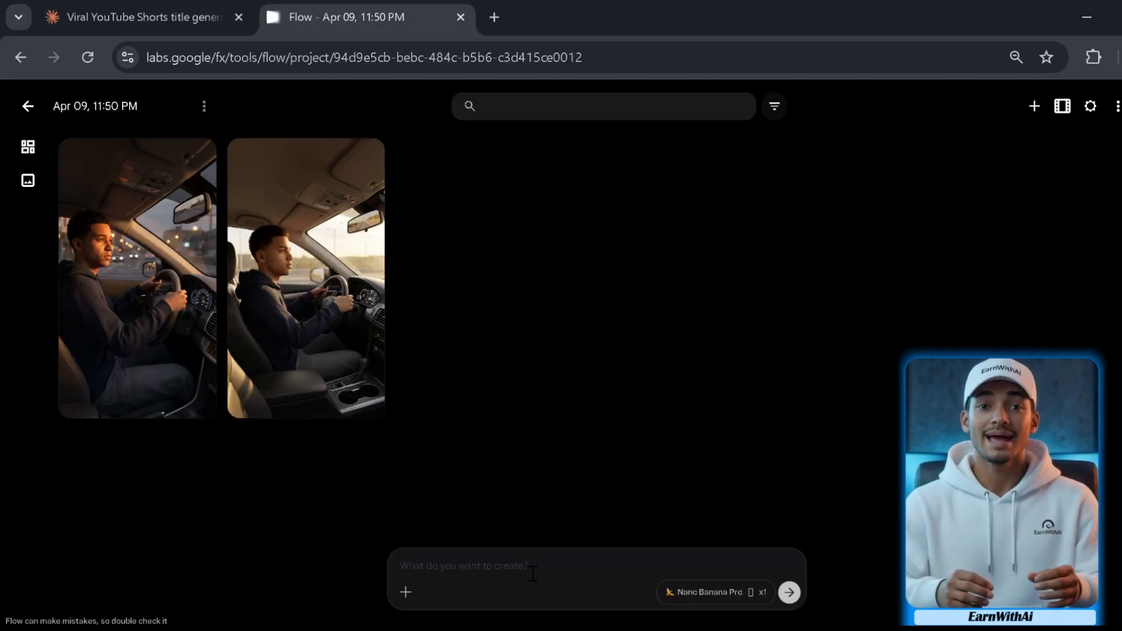
pyautogui.click(533, 574)
pyautogui.hotkey('ctrl', 'v')
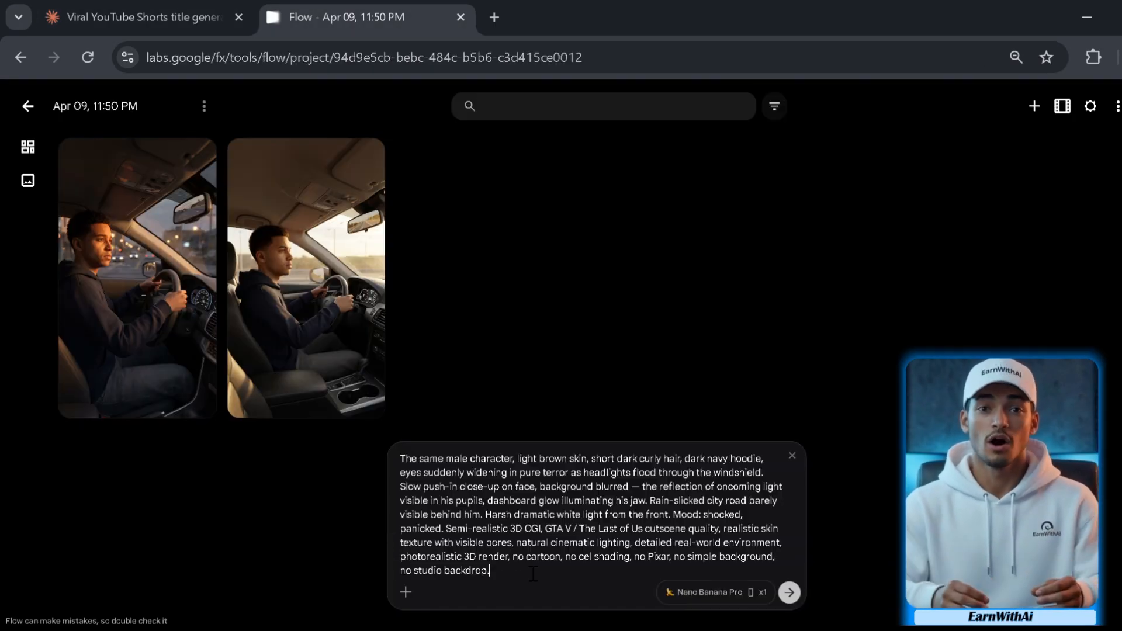
pyautogui.click(790, 592)
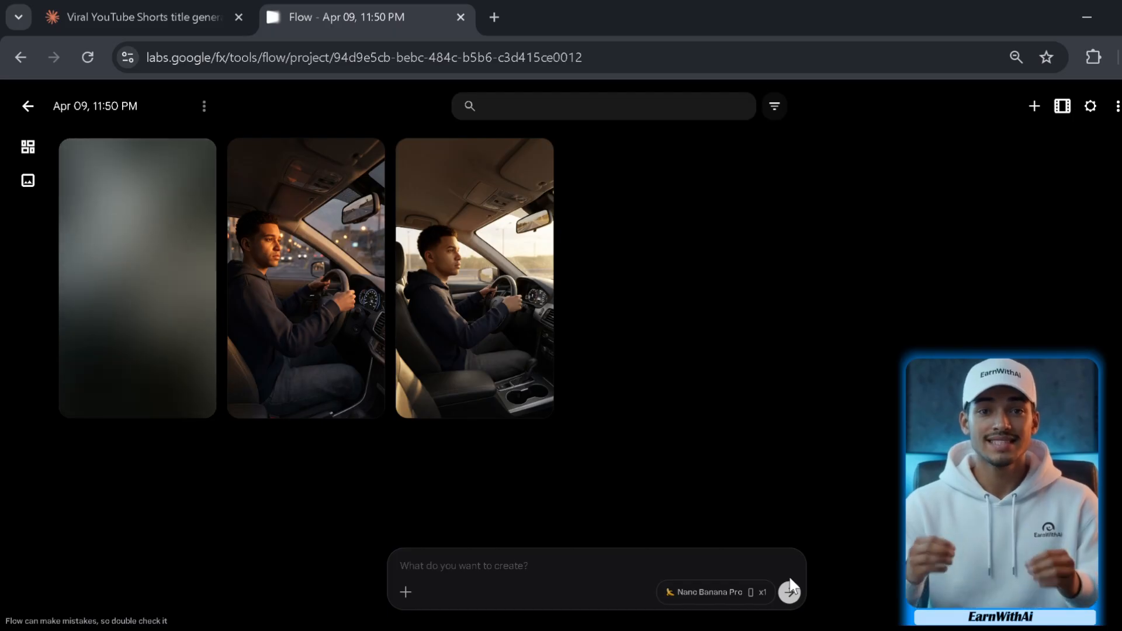
pyautogui.click(150, 297)
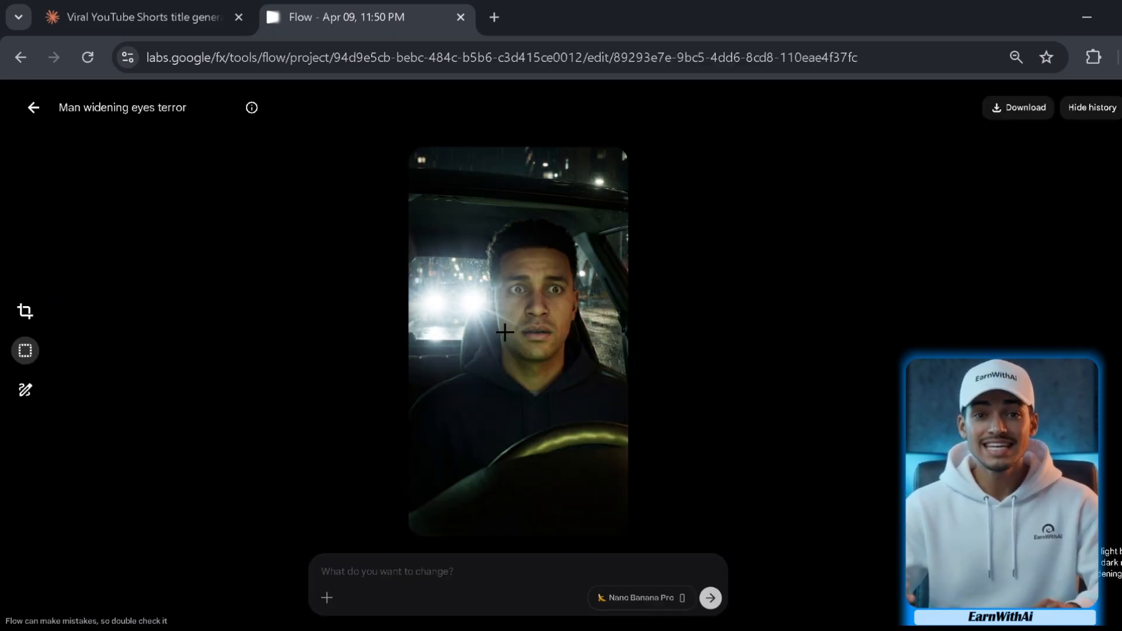
pyautogui.click(39, 111)
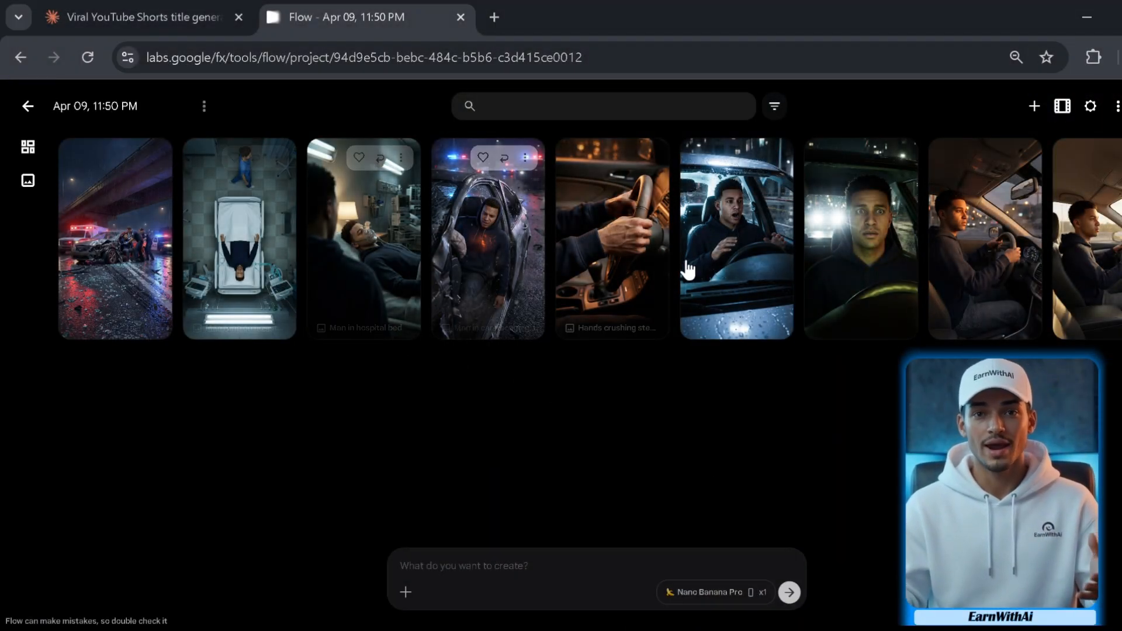
# Step: Inspect the wrecked-car and overhead hospital-bed scene images at full size
pyautogui.click(130, 245)
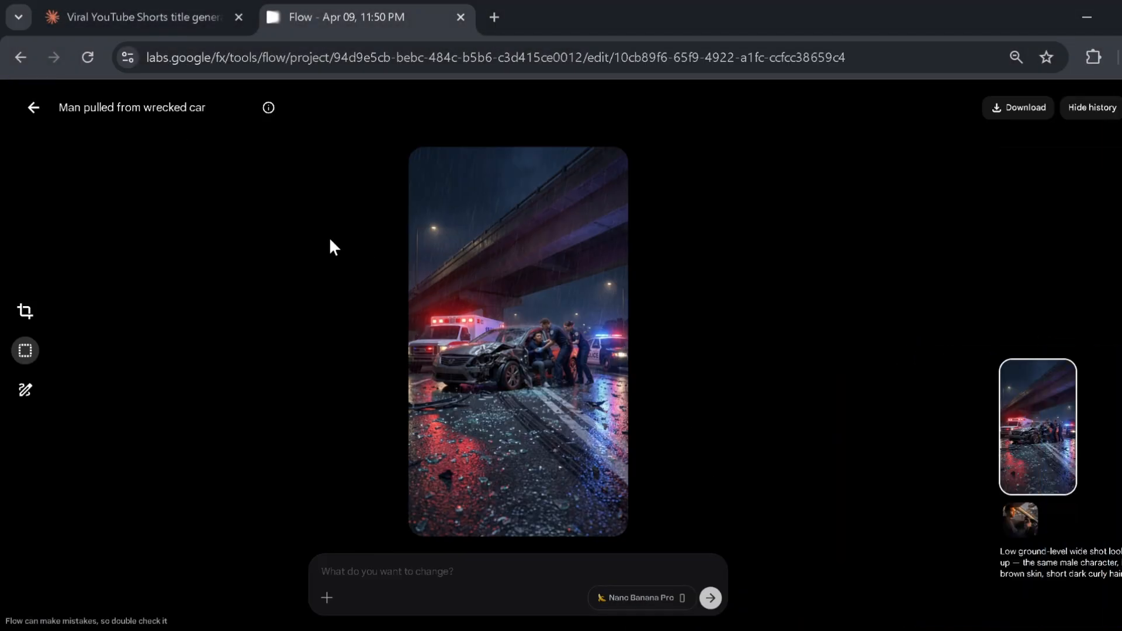
pyautogui.click(33, 107)
pyautogui.click(240, 175)
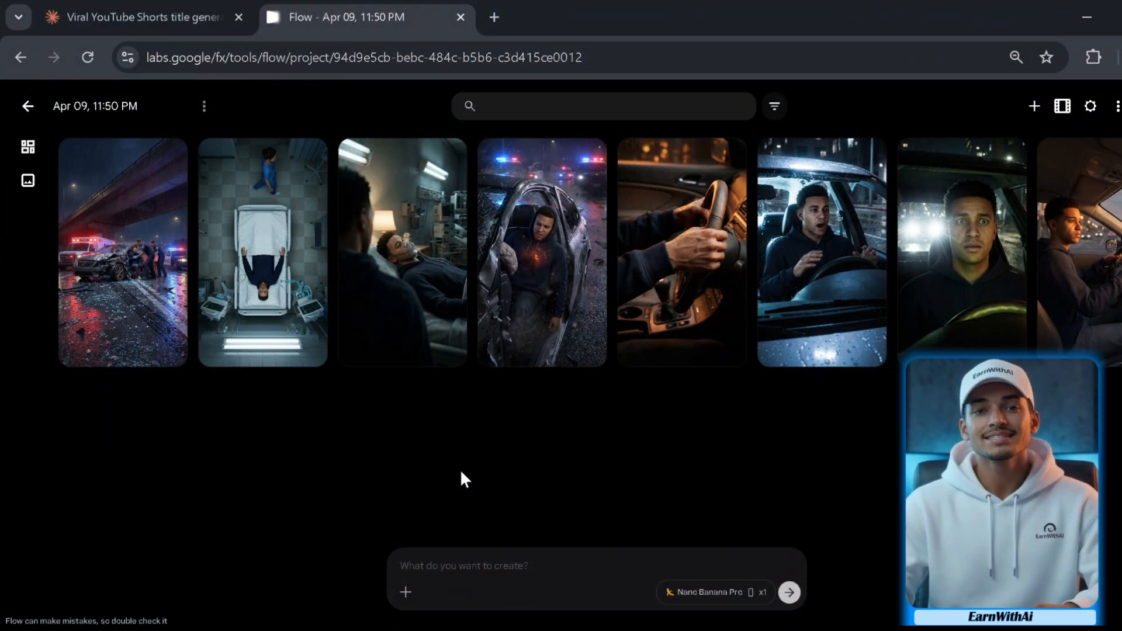
# Step: Set Flow to generate a single 9:16 video from frames with the Veo 3.1 - Fast model
pyautogui.click(734, 597)
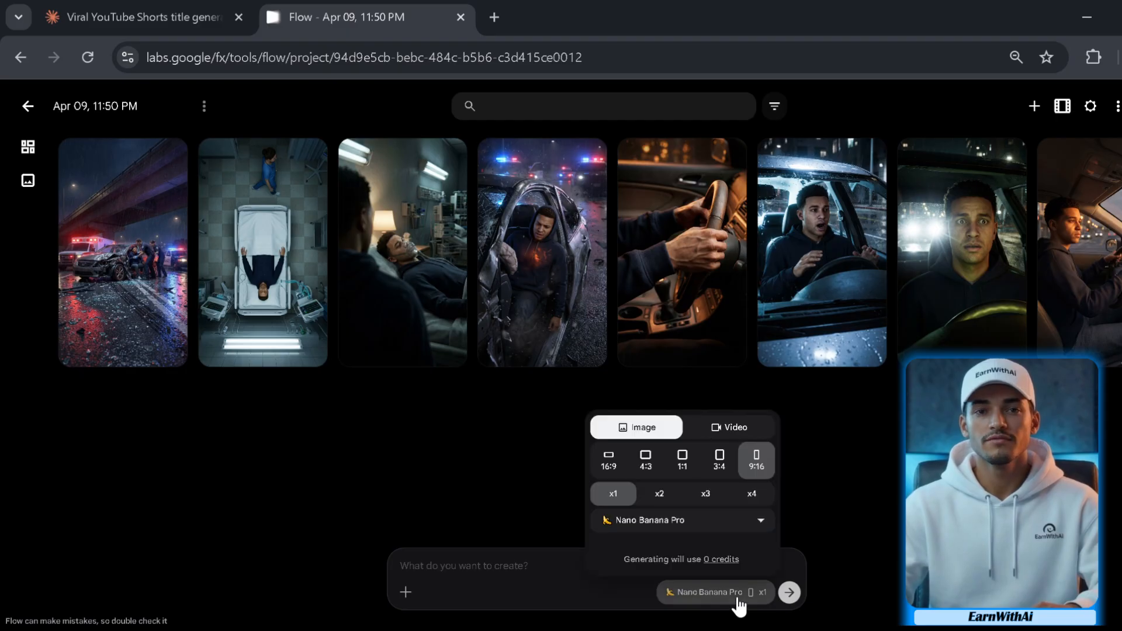
pyautogui.click(735, 430)
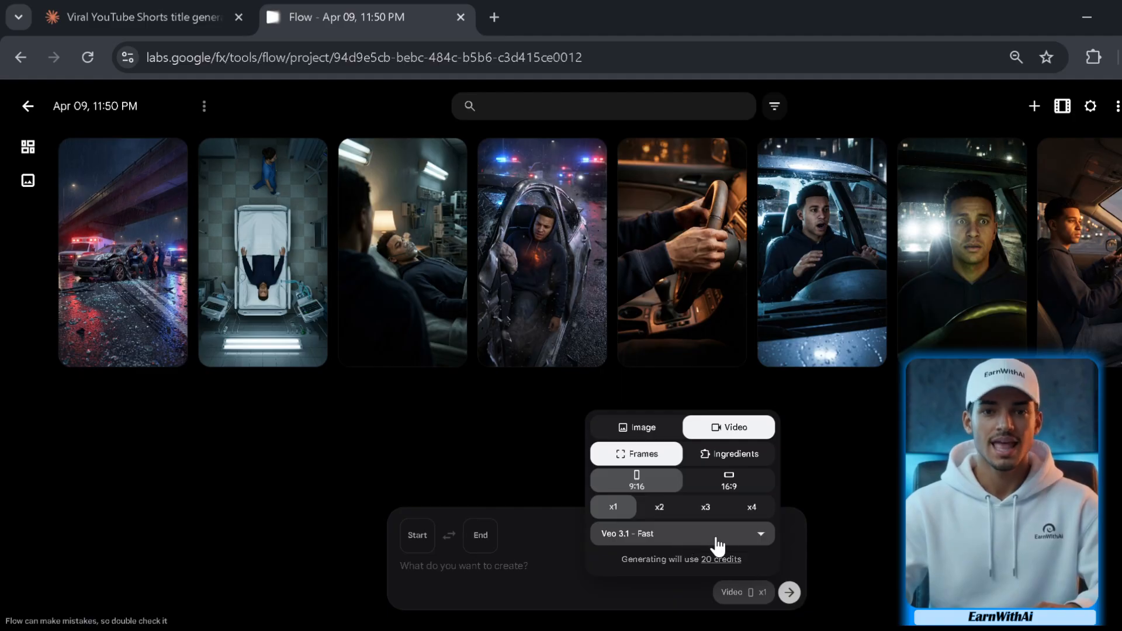
pyautogui.click(760, 536)
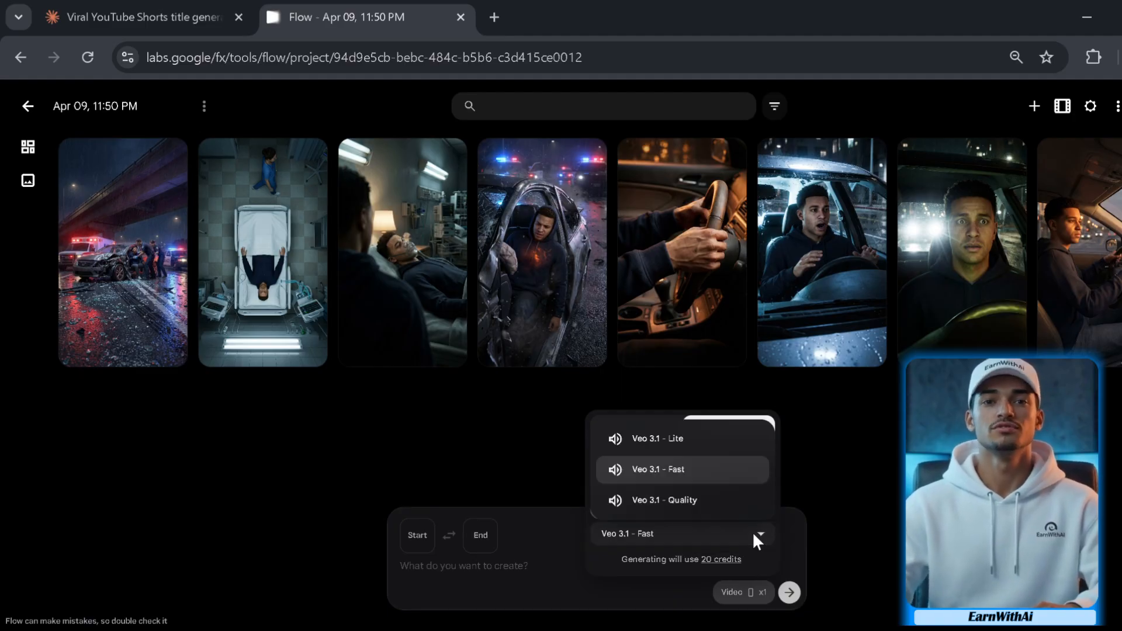
pyautogui.click(684, 470)
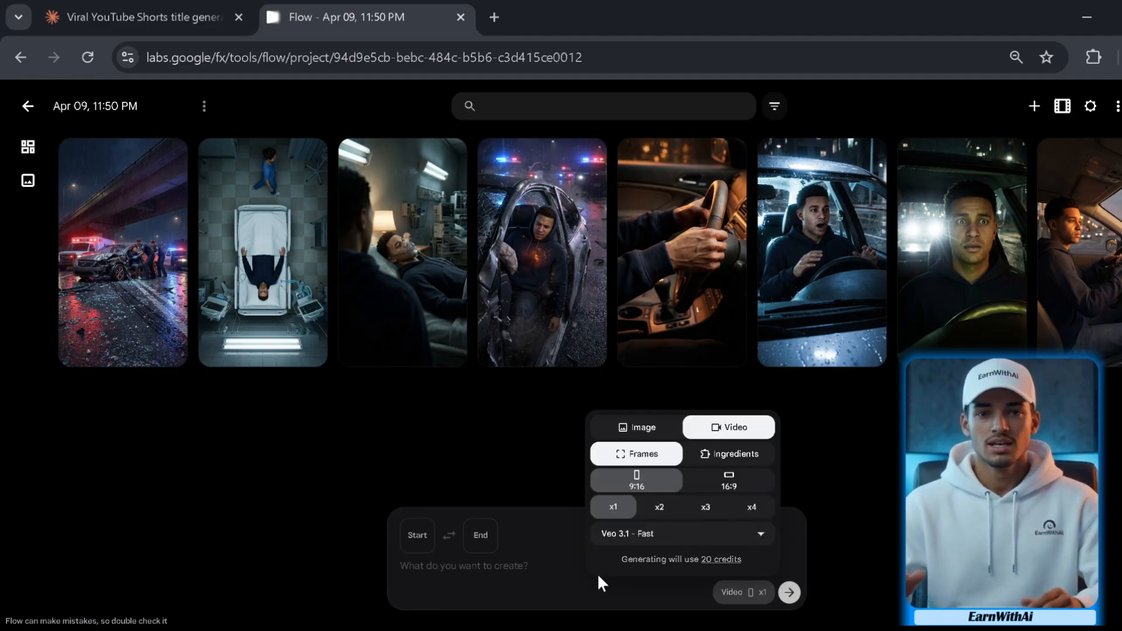
# Step: Generate a video using the man-in-hoodie driving image as start frame and Claude's Scene 1 animation prompt, and open the clip
pyautogui.click(418, 535)
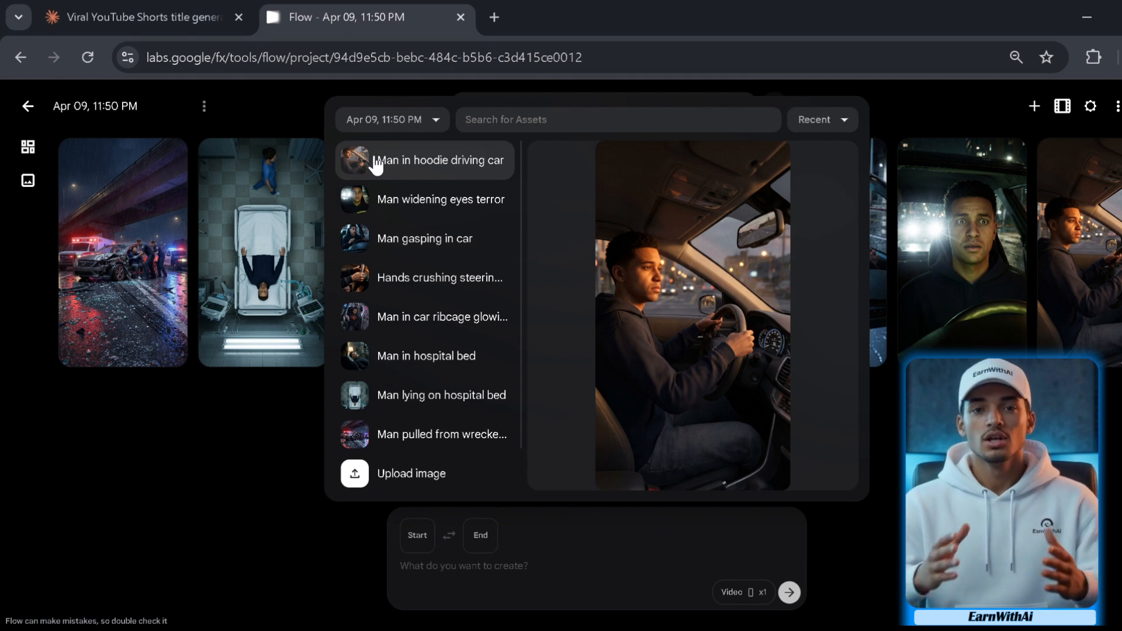
pyautogui.click(376, 165)
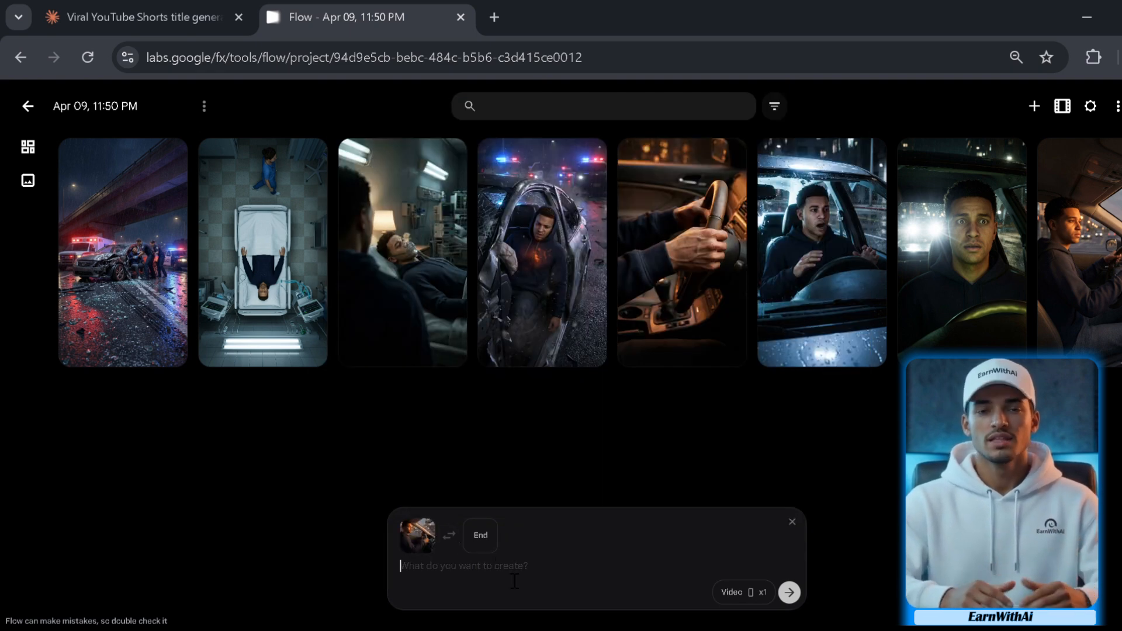
pyautogui.click(143, 13)
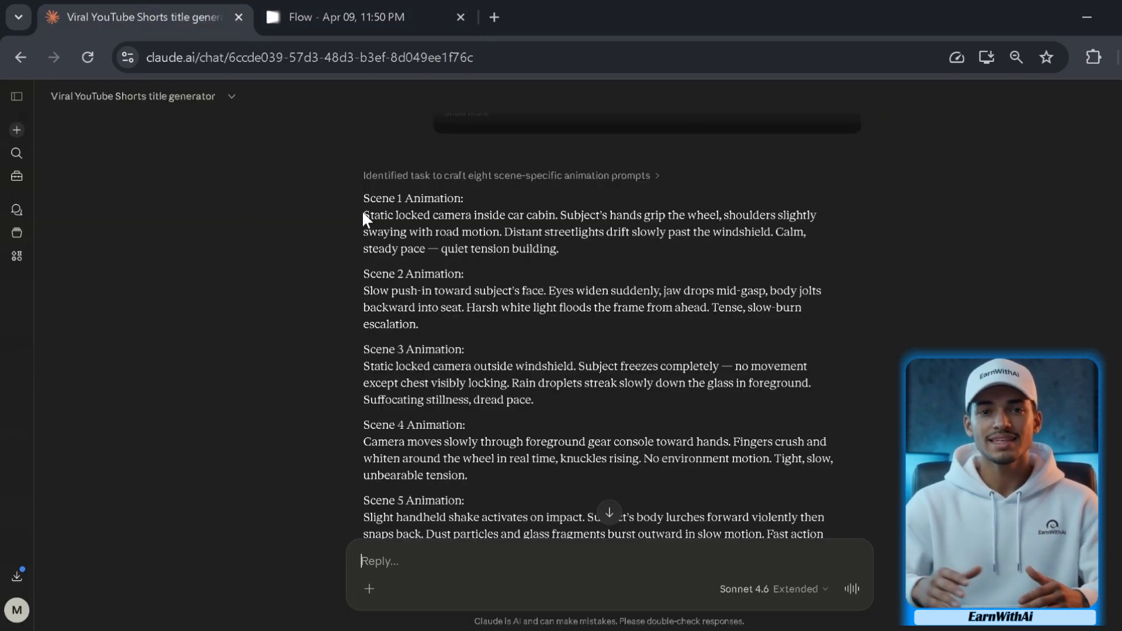
pyautogui.moveTo(363, 215); pyautogui.dragTo(530, 248)
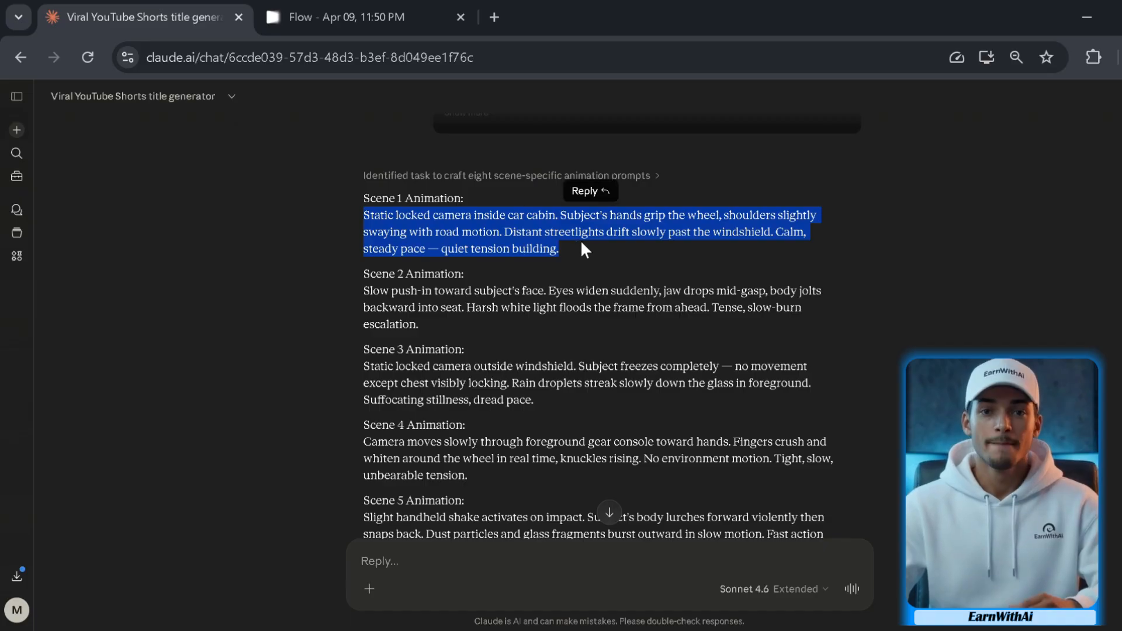
pyautogui.hotkey('ctrl', 'c')
pyautogui.hotkey('ctrl', 'Tab')
pyautogui.click(480, 580)
pyautogui.hotkey('ctrl', 'v')
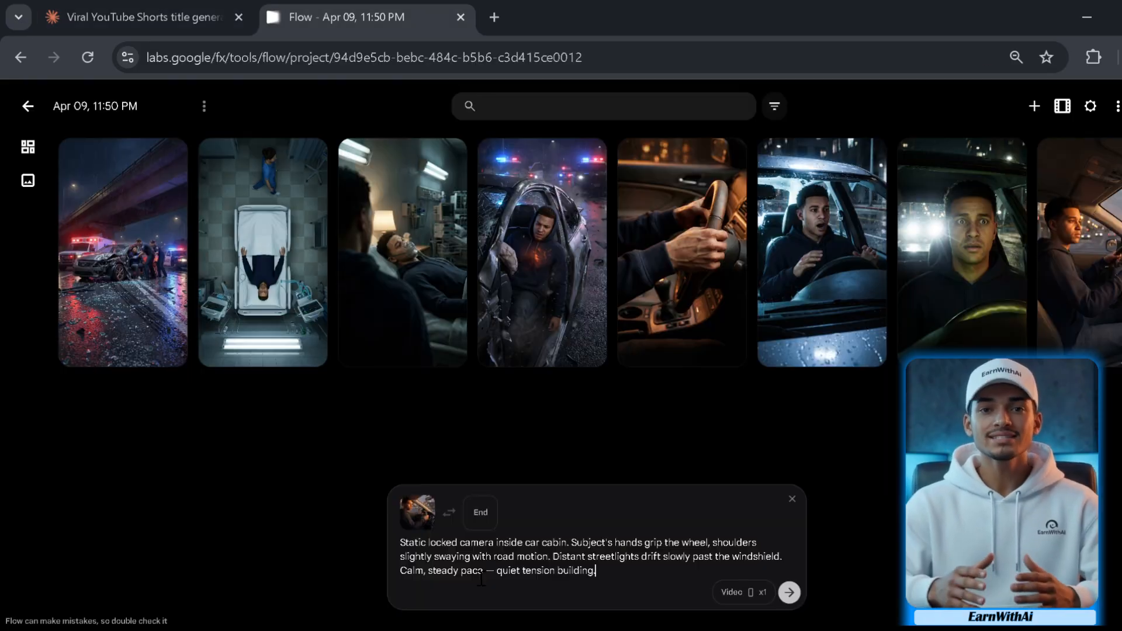
pyautogui.click(798, 596)
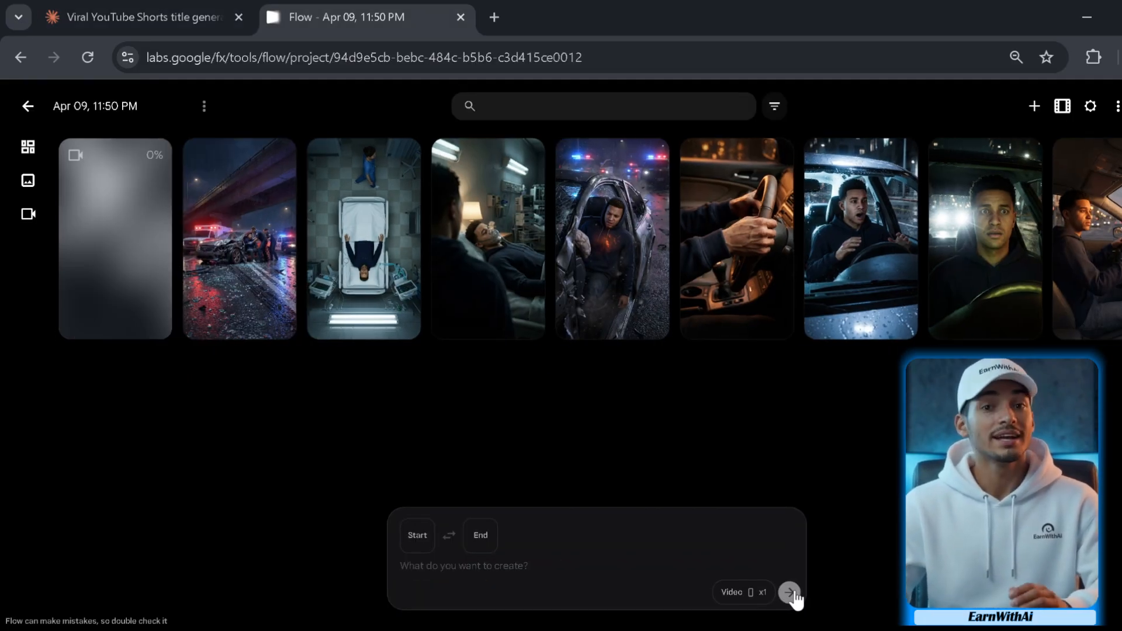
pyautogui.click(111, 228)
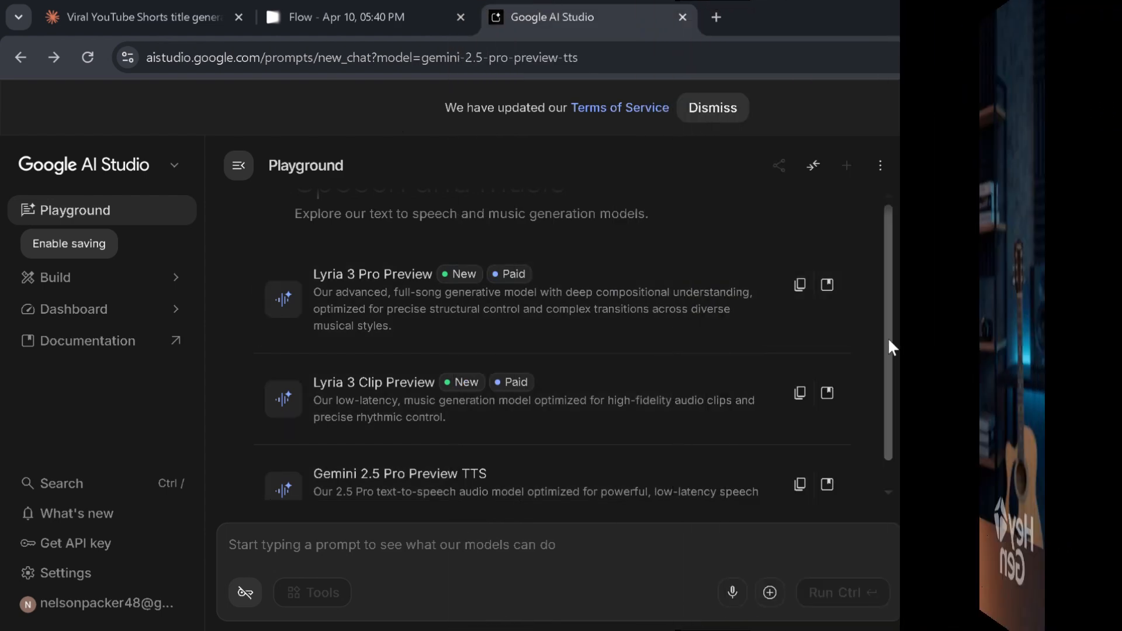
# Step: In Google AI Studio, select the Gemini 2.5 Pro Preview TTS model and set it to single-speaker audio
pyautogui.scroll(-1, 882, 409)
pyautogui.click(583, 482)
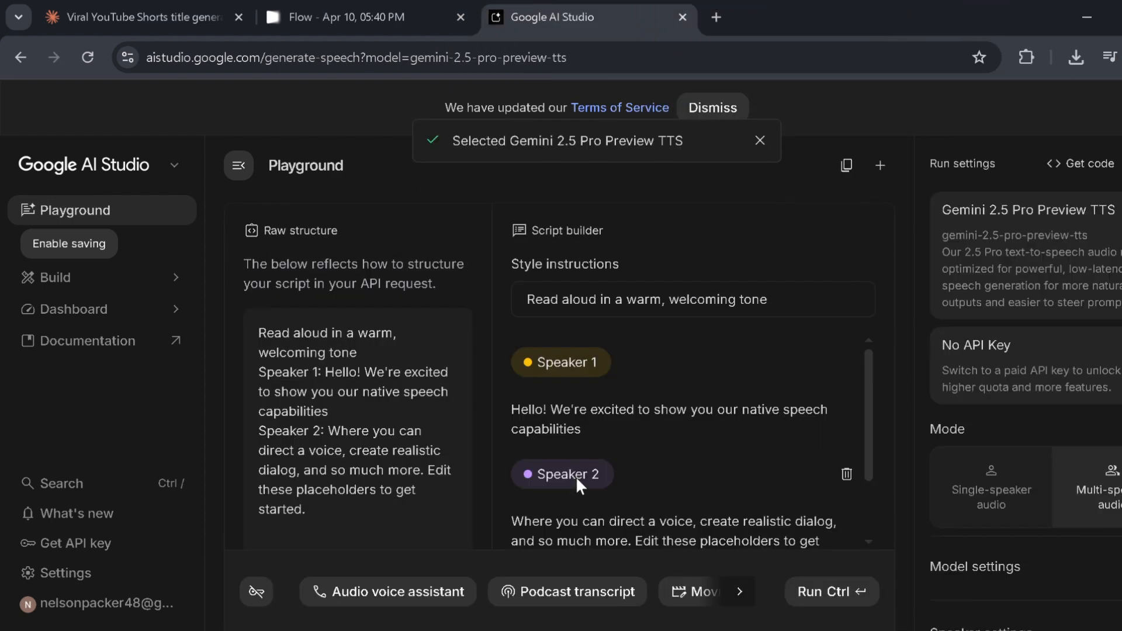
pyautogui.click(995, 483)
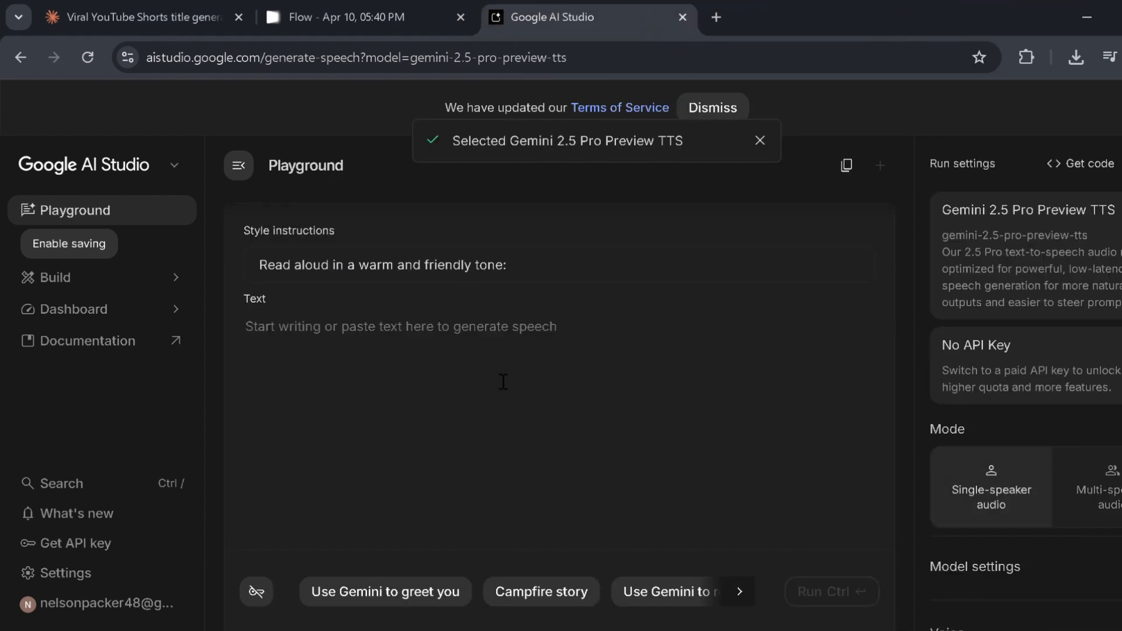
# Step: Copy the full crash-victims script from Claude into the speech text in Google AI Studio
pyautogui.click(121, 6)
pyautogui.moveTo(364, 270); pyautogui.dragTo(837, 378)
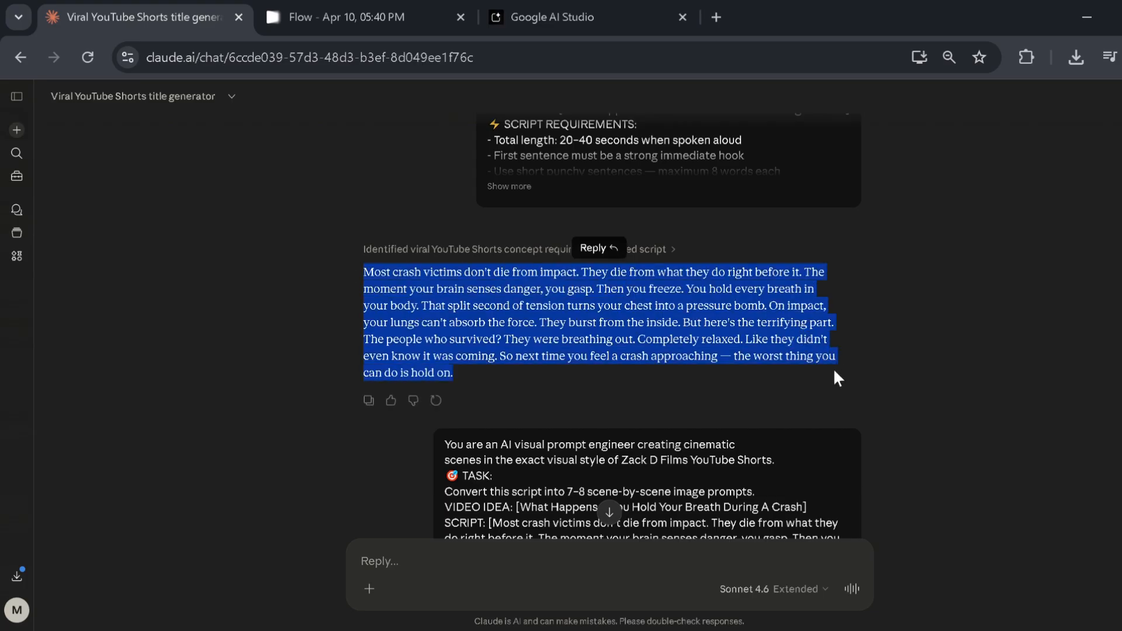
pyautogui.hotkey('ctrl', 'c')
pyautogui.click(552, 17)
pyautogui.click(420, 450)
pyautogui.hotkey('ctrl', 'v')
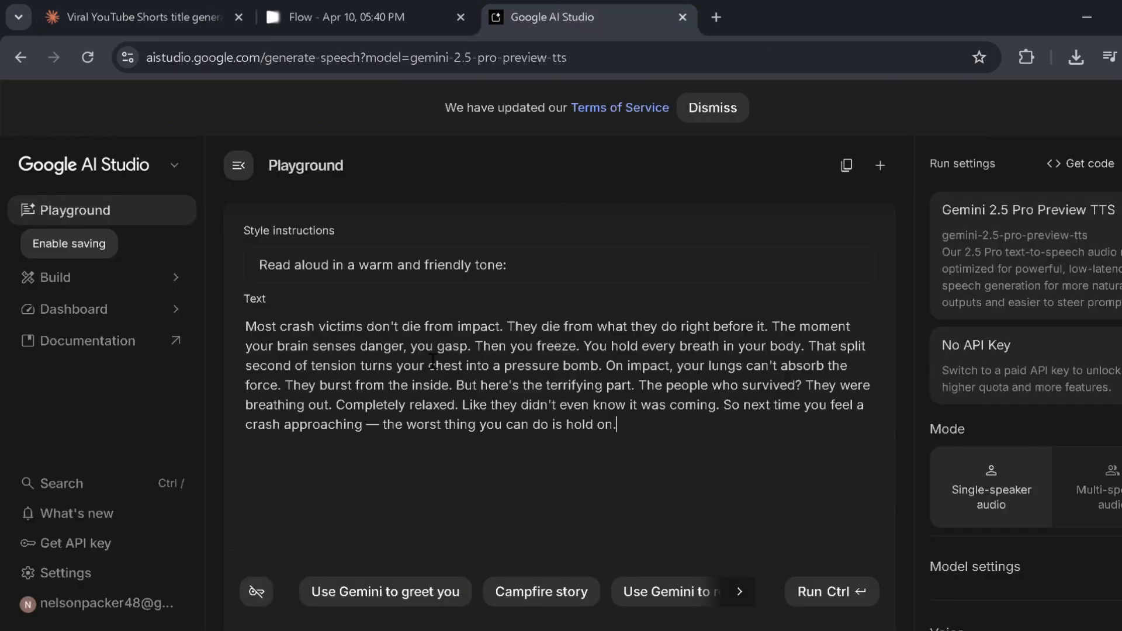
# Step: Set the text-to-speech voice to Umbriel
pyautogui.scroll(-2, 1022, 467)
pyautogui.click(993, 593)
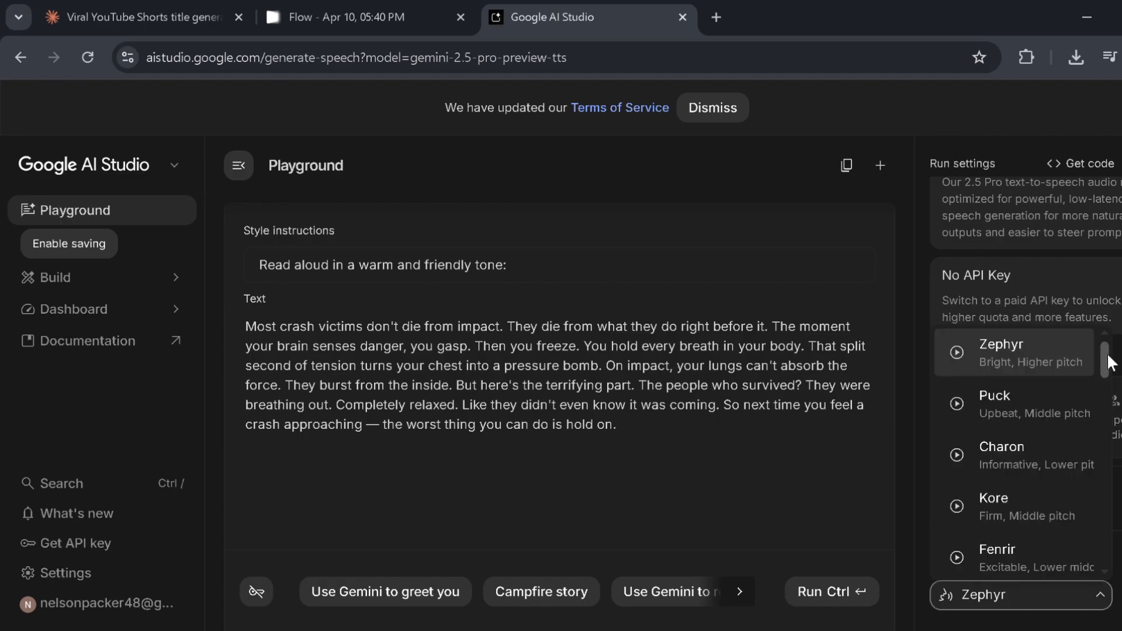
pyautogui.moveTo(1108, 357); pyautogui.dragTo(1104, 422)
pyautogui.click(991, 510)
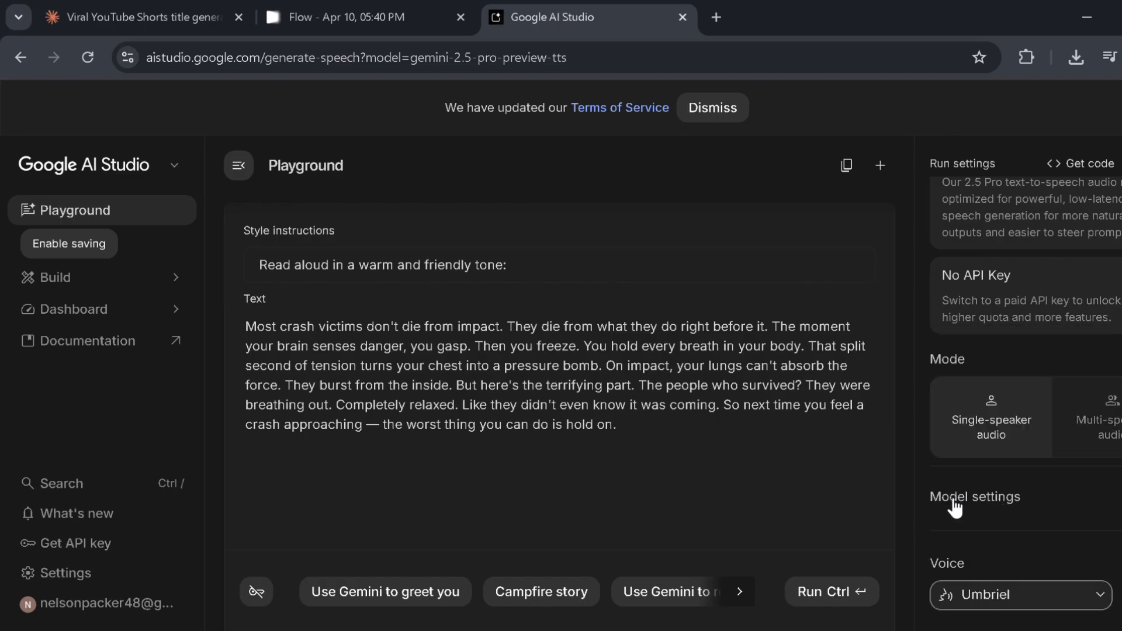
# Step: Replace the style instructions with "speak in a calm natural dramatic tone with natural pauses"
pyautogui.click(384, 267)
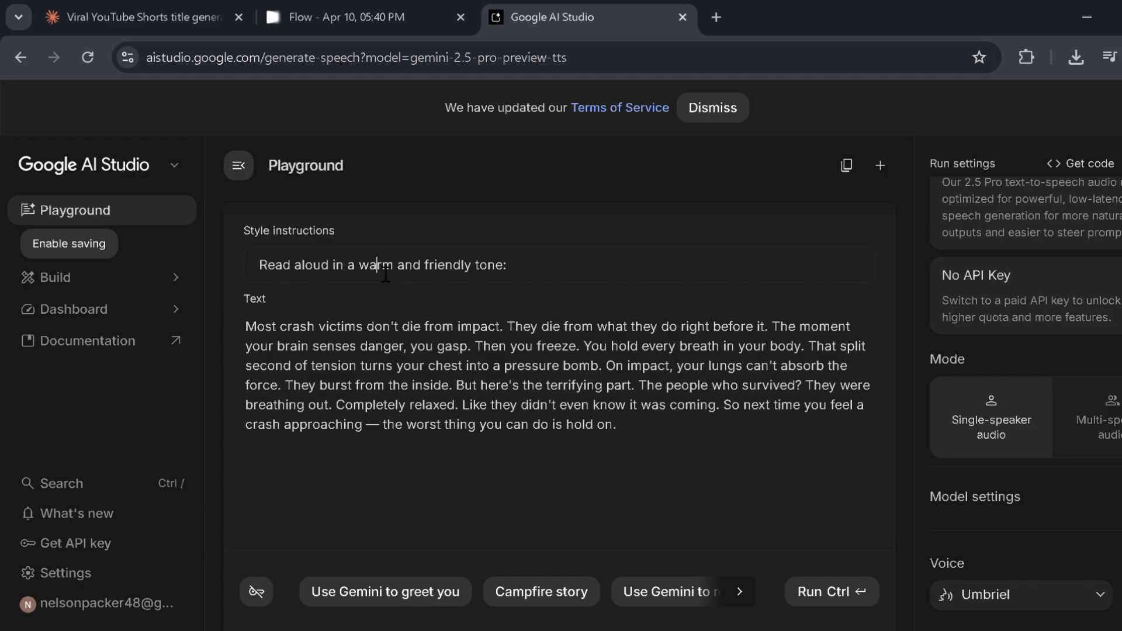
pyautogui.moveTo(259, 277); pyautogui.dragTo(534, 277)
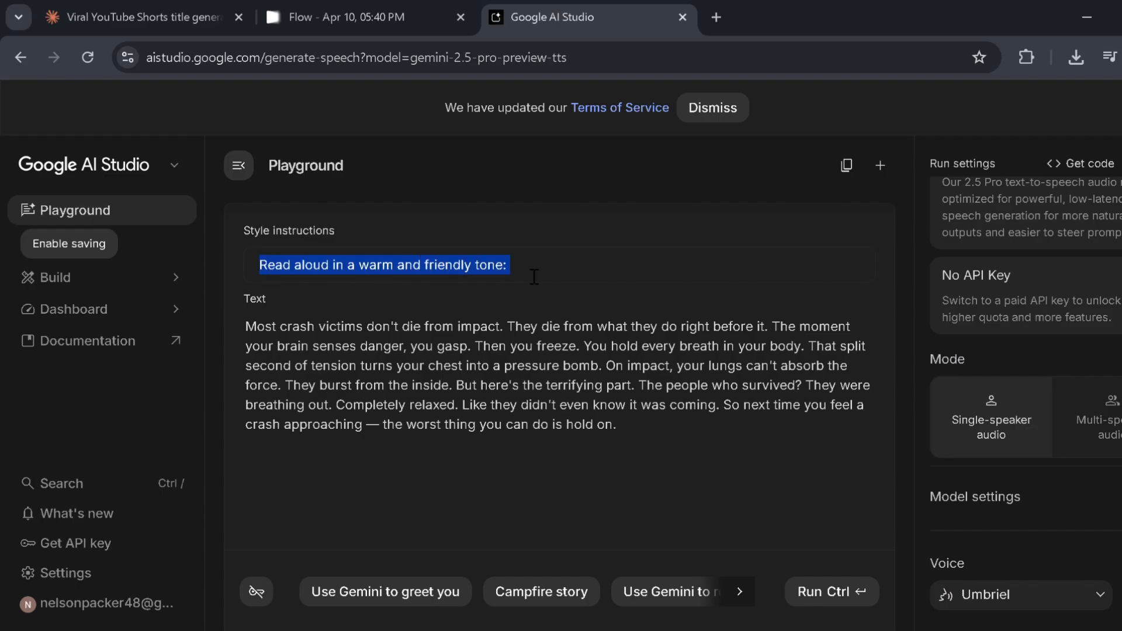
pyautogui.press('BackSpace')
pyautogui.write('speak')
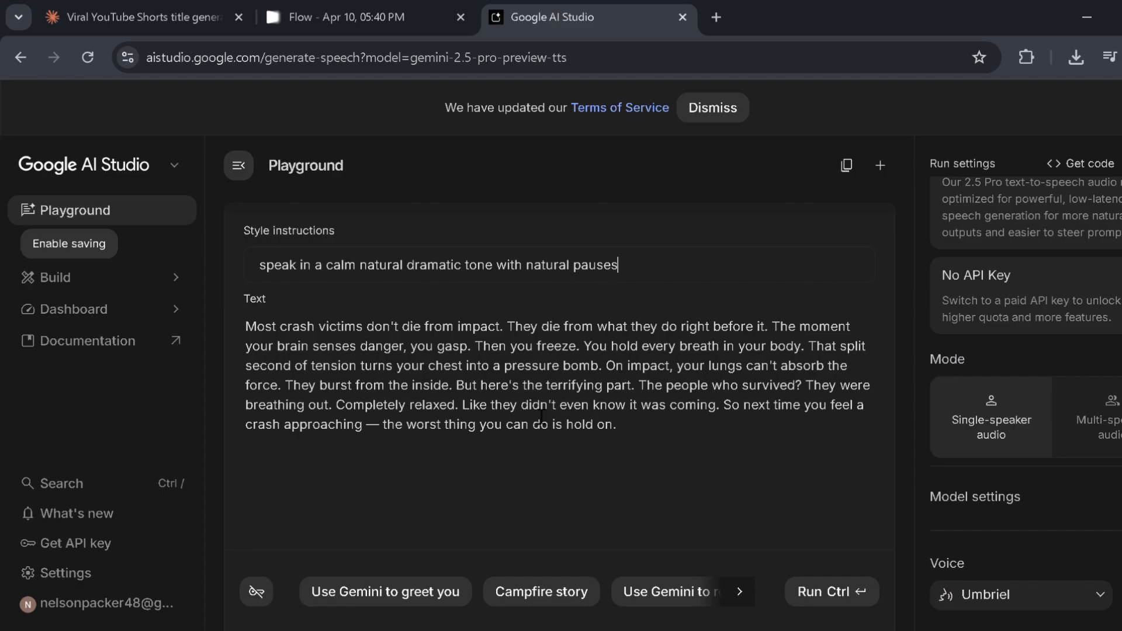
pyautogui.click(640, 630)
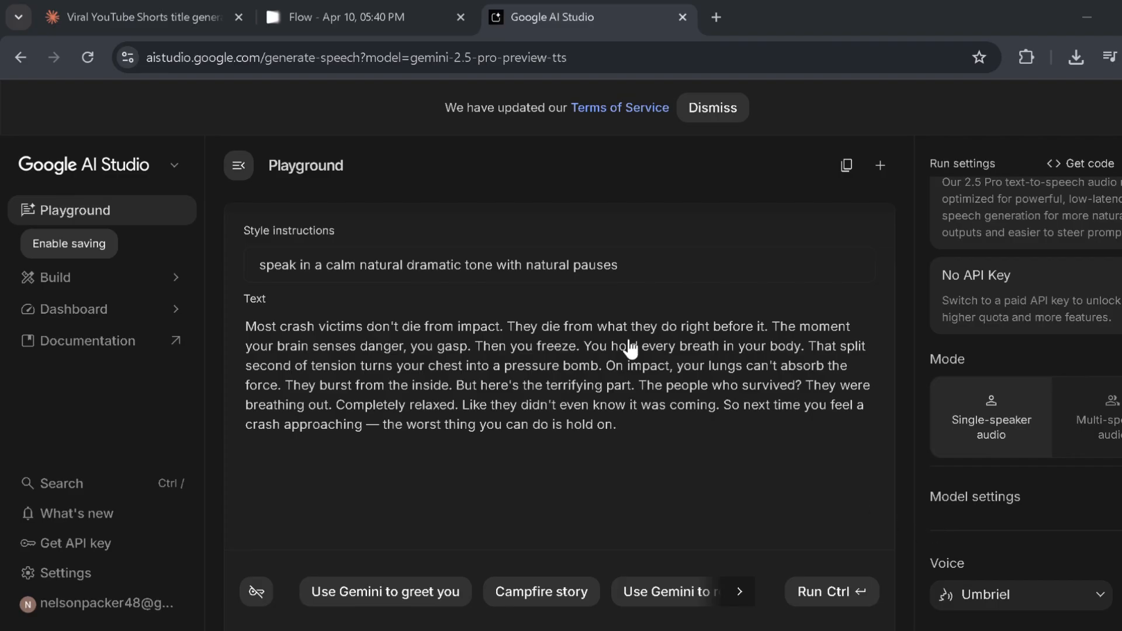
# Step: Generate the voiceover from the script, play it back and download the audio
pyautogui.click(820, 600)
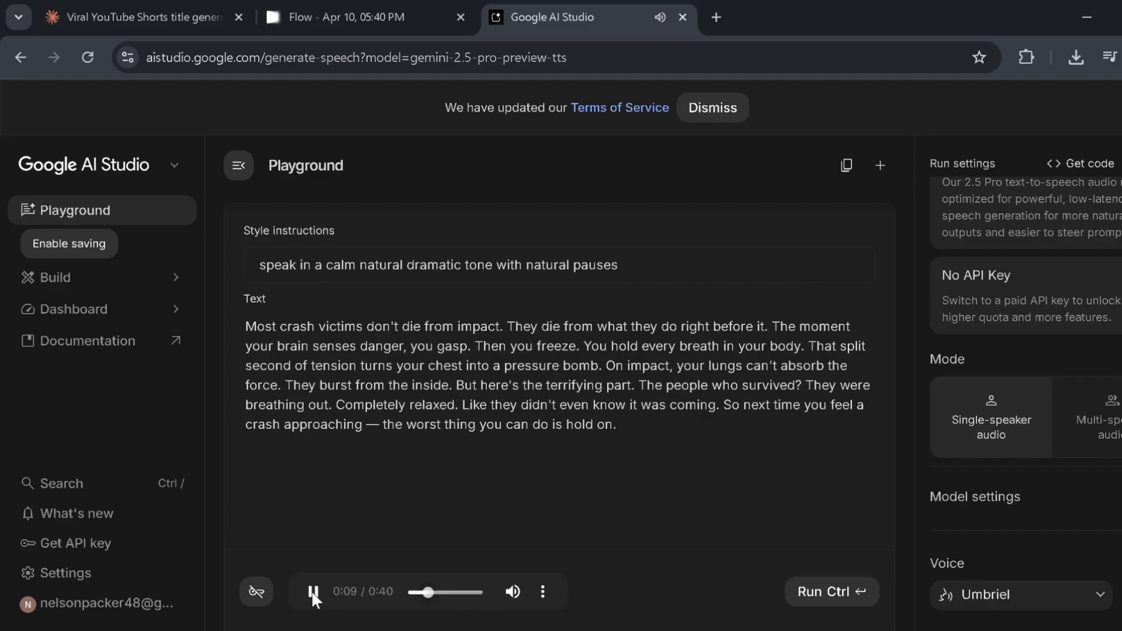
pyautogui.click(543, 591)
pyautogui.click(461, 543)
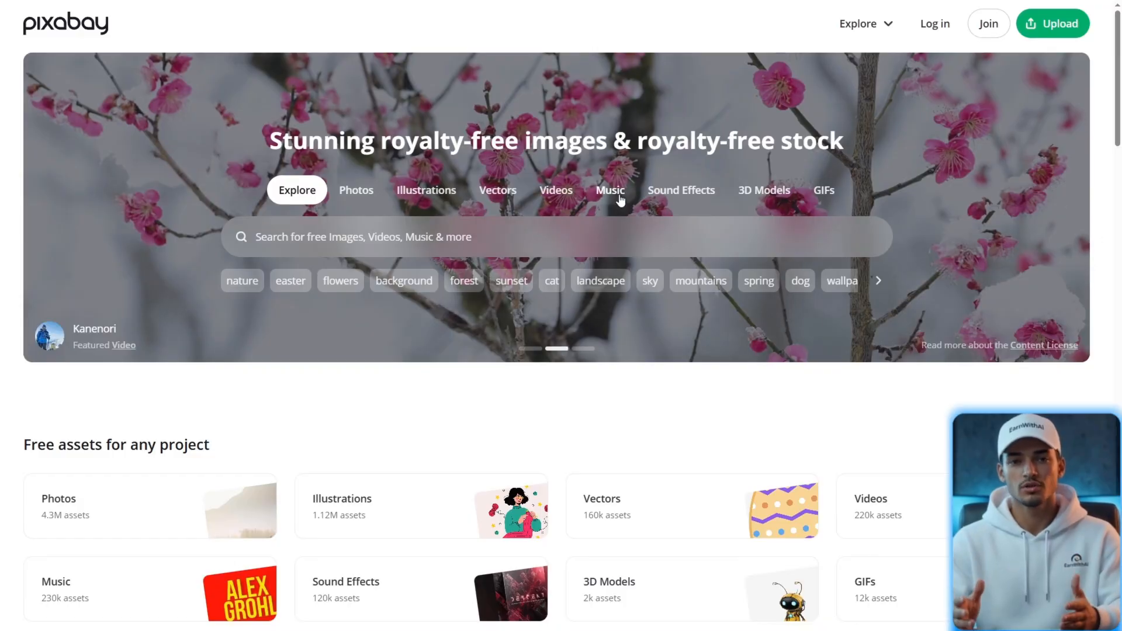
# Step: Search Pixabay's music library for "Cinematic" and browse the royalty-free tracks
pyautogui.click(614, 192)
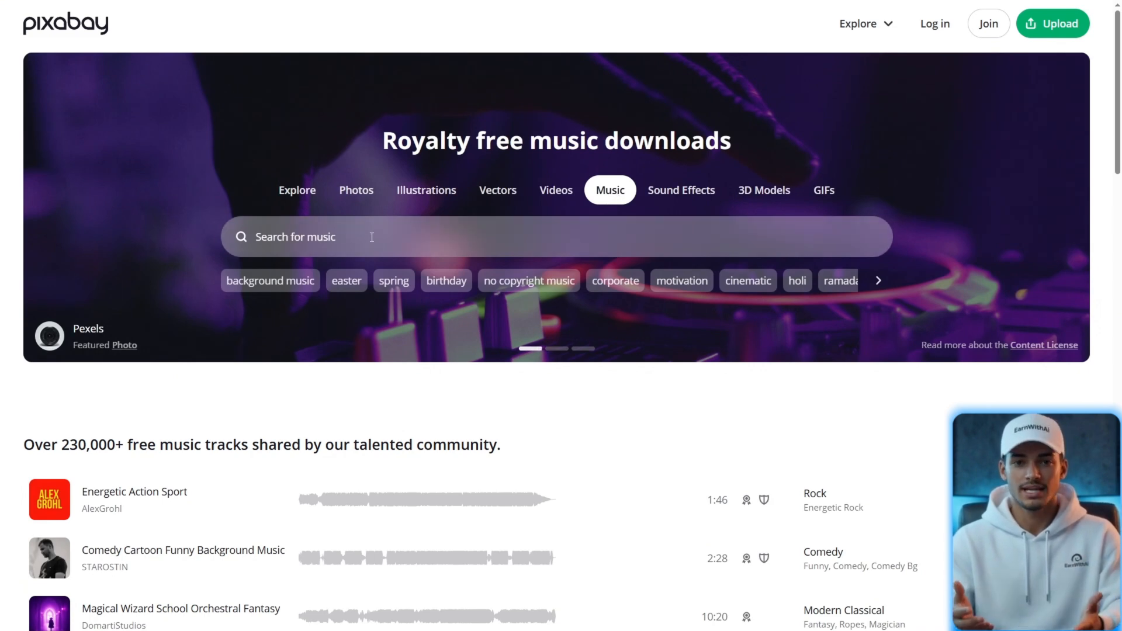
pyautogui.click(372, 236)
pyautogui.write('Cinematic')
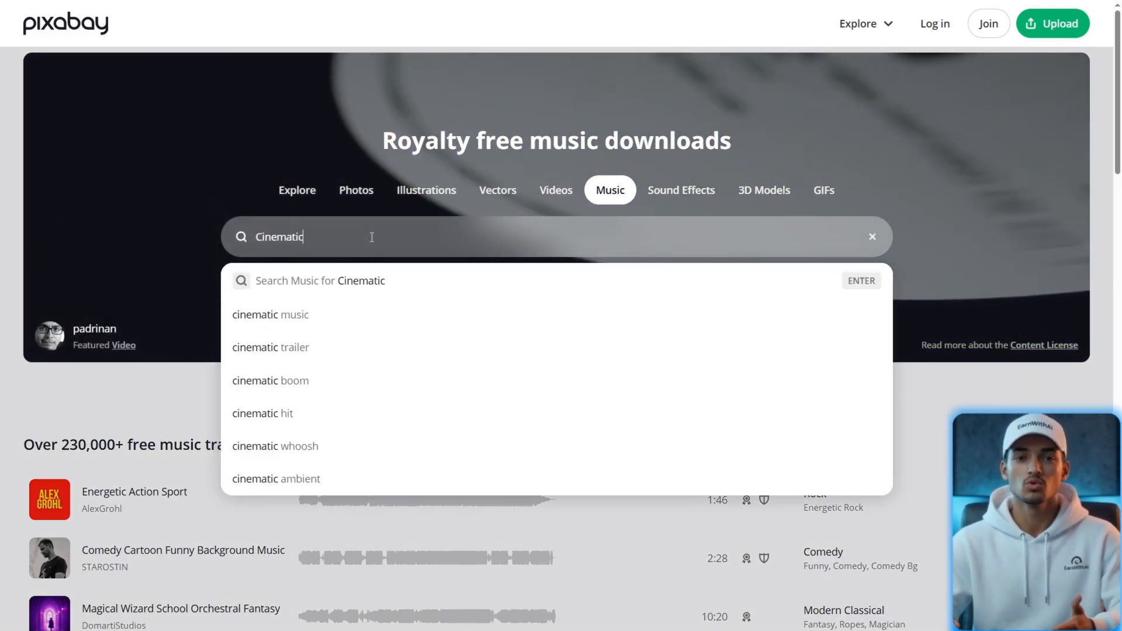
pyautogui.press('Return')
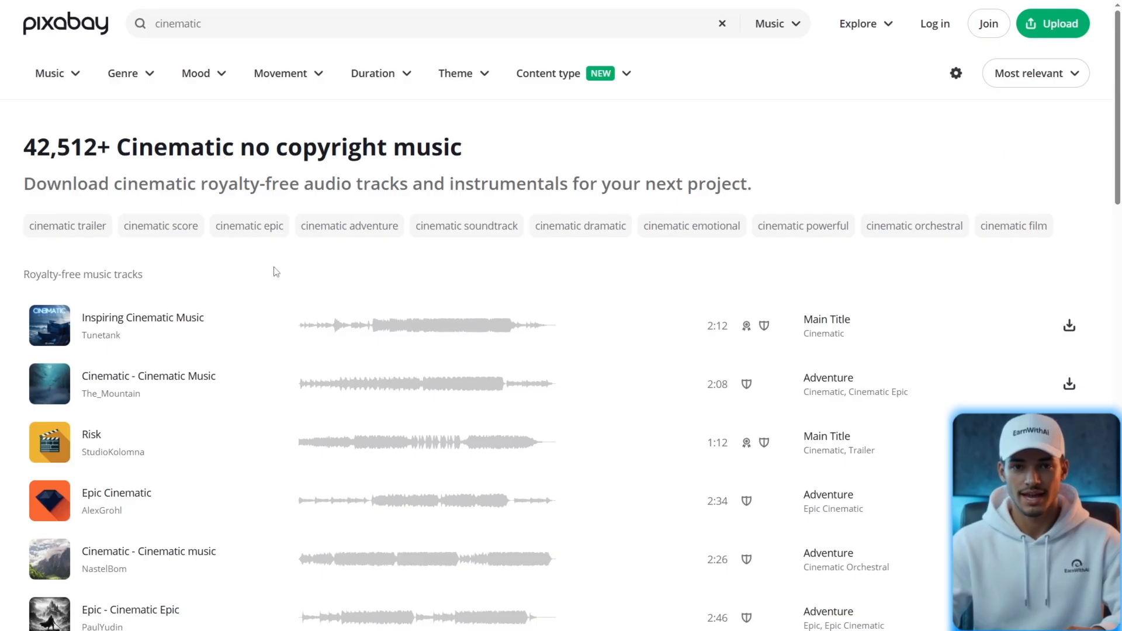
pyautogui.scroll(-2, 275, 270)
pyautogui.scroll(-14, 278, 271)
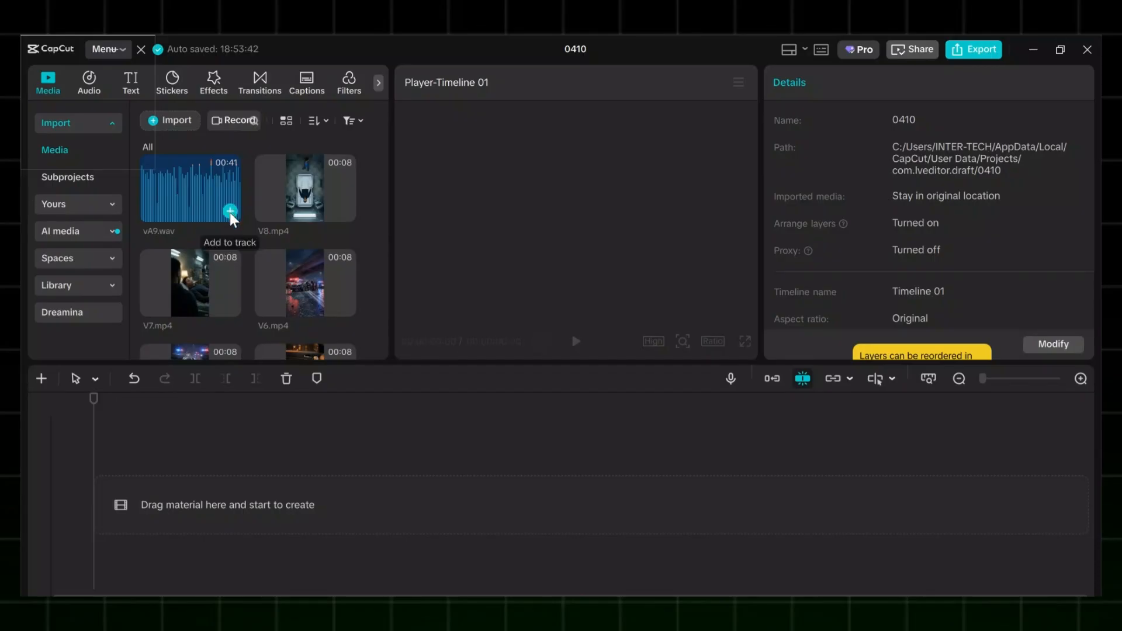
# Step: In CapCut, add the vA9.wav voiceover to the timeline and set the project's aspect ratio to 9:16
pyautogui.click(230, 211)
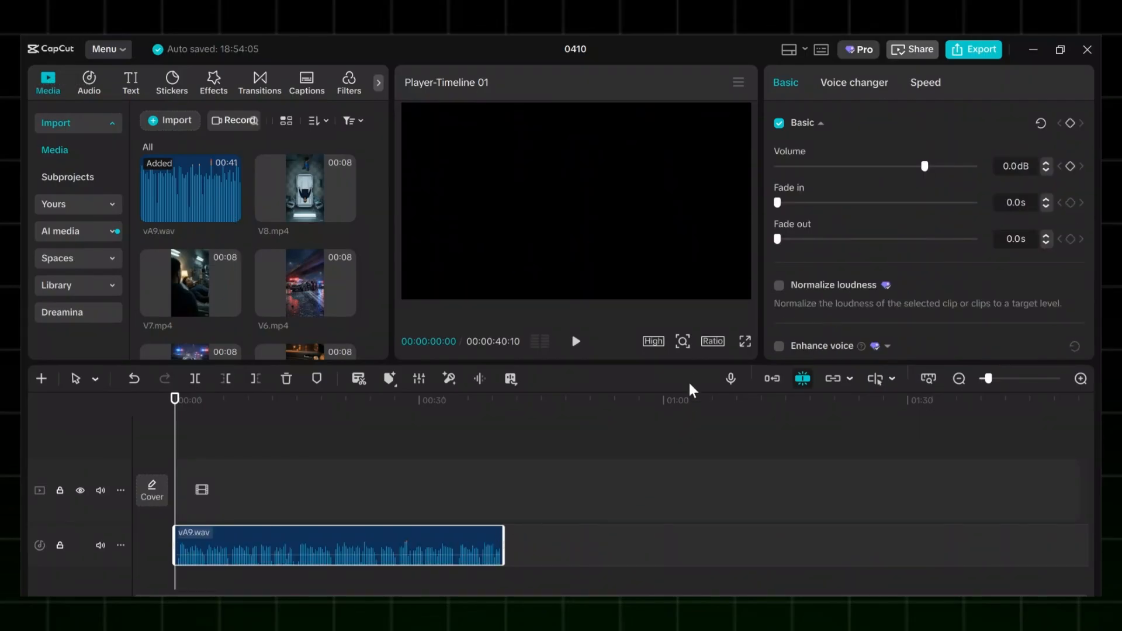
pyautogui.click(712, 341)
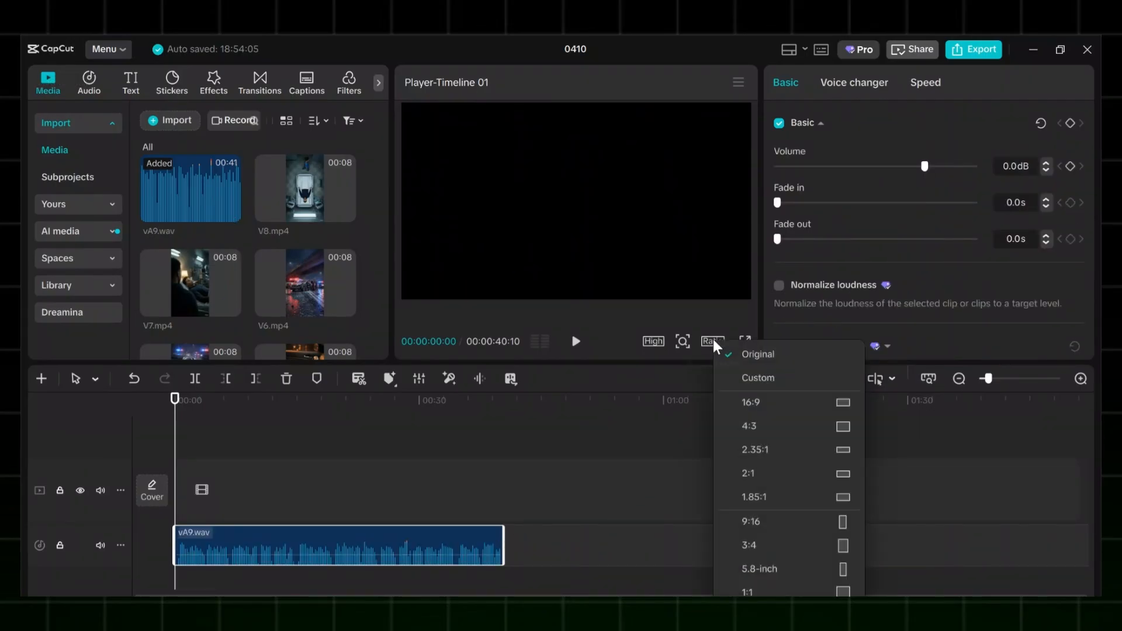
pyautogui.click(784, 527)
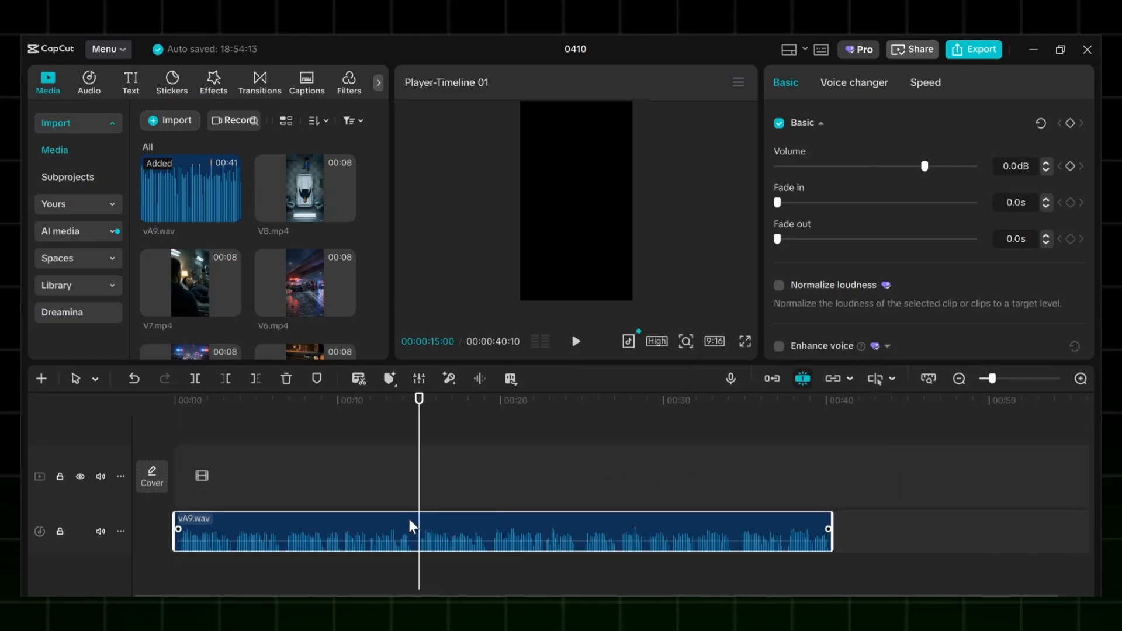
# Step: Split the vA9.wav voiceover at about 15 seconds and about 34 seconds, trimming the pauses at the cuts
pyautogui.hotkey('ctrl', 'b')
pyautogui.click(465, 528)
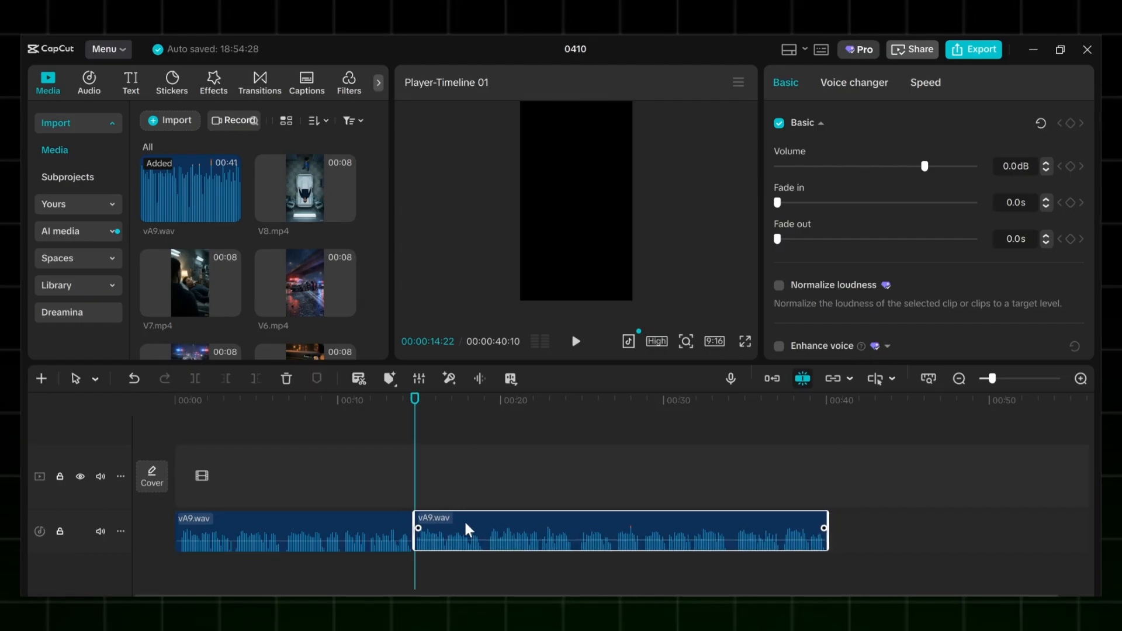
pyautogui.click(736, 514)
pyautogui.hotkey('ctrl', 'b')
pyautogui.click(772, 529)
pyautogui.press('Home')
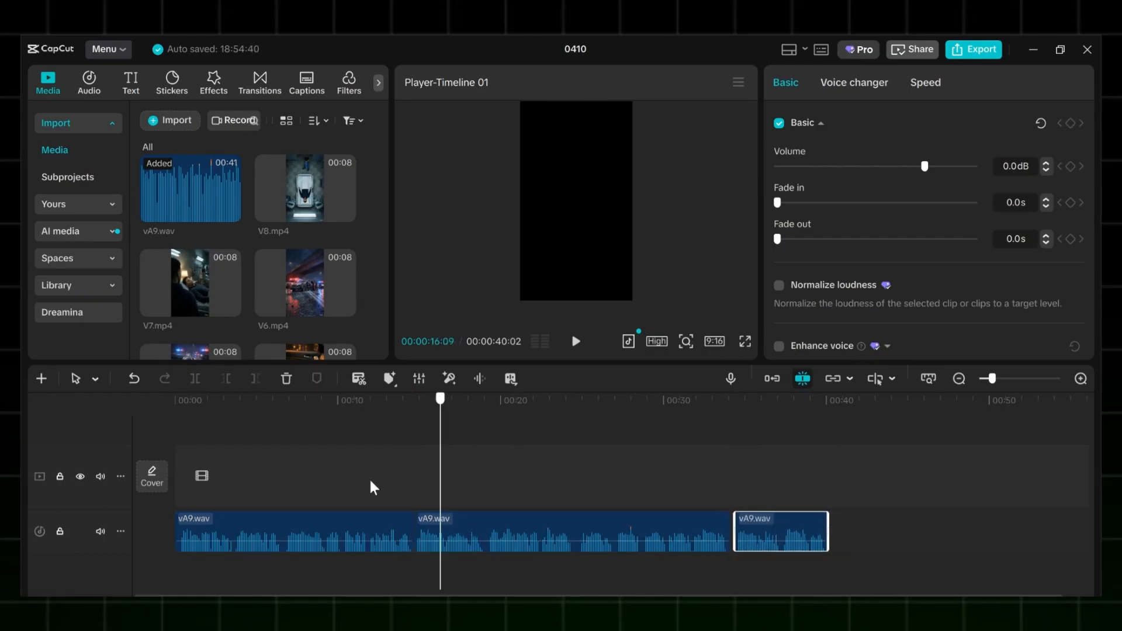
# Step: Add the V1.mp4 clip to the video track at the start of the timeline
pyautogui.hotkey('ctrl', '-')
pyautogui.click(425, 275)
pyautogui.scroll(-5, 245, 281)
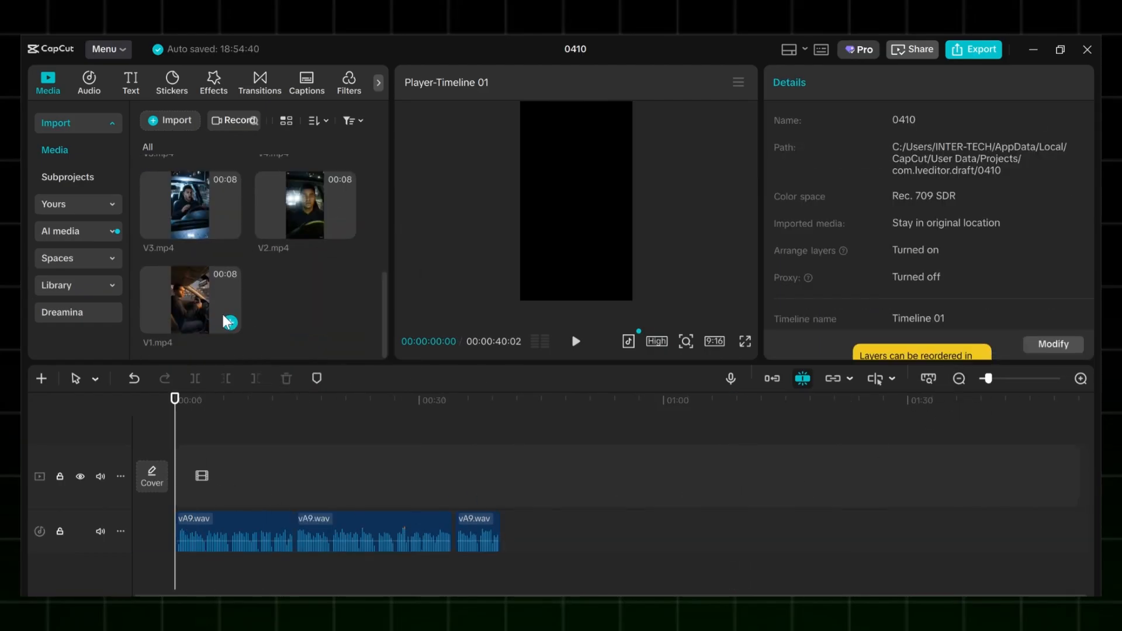
pyautogui.click(230, 322)
pyautogui.click(230, 490)
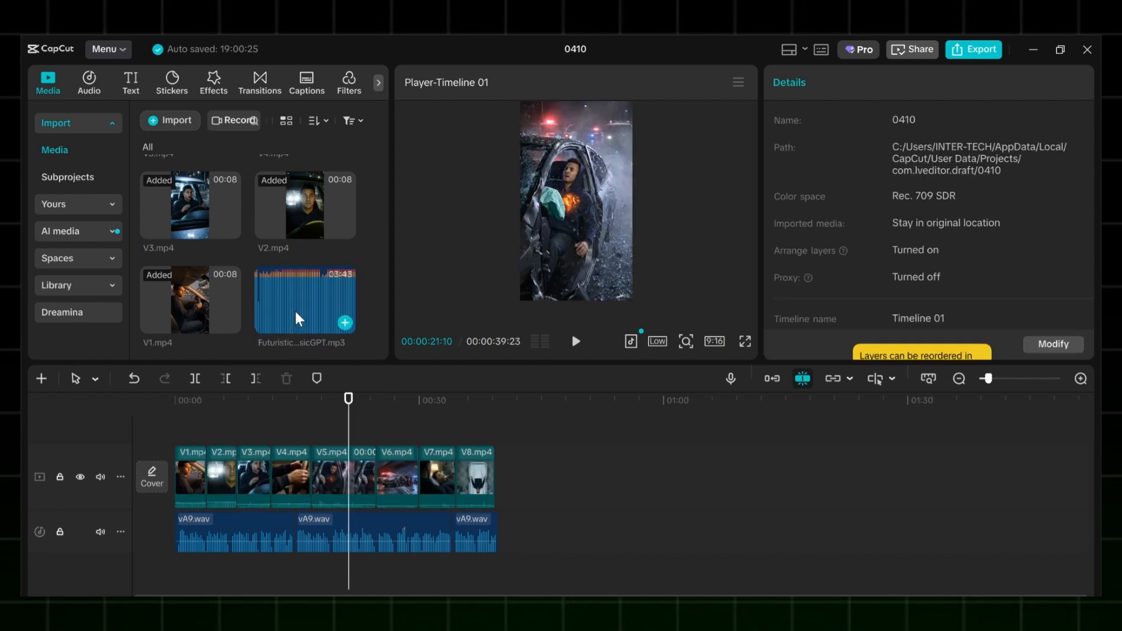
# Step: Place the Futuristic Pulse Cinematic background music on its own audio track below the voiceover, starting at 00:00
pyautogui.moveTo(300, 319); pyautogui.dragTo(180, 566)
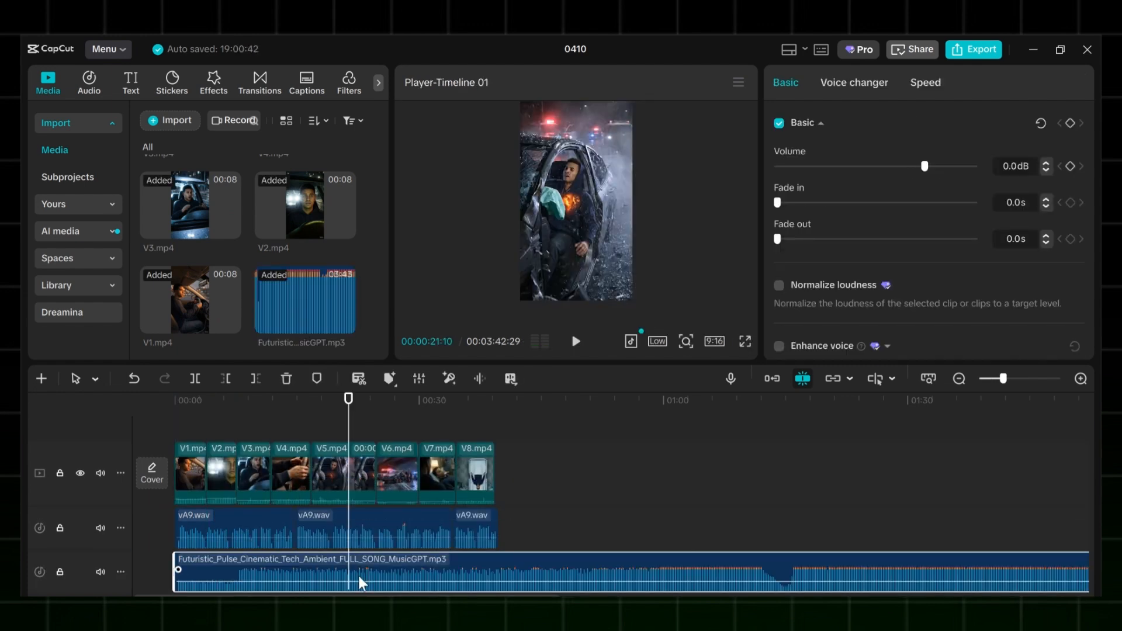
# Step: Lower the background music's volume to -19.0 dB and trim off everything after the end of the V8.mp4 clip at 00:00:39:10
pyautogui.moveTo(286, 580); pyautogui.dragTo(287, 587)
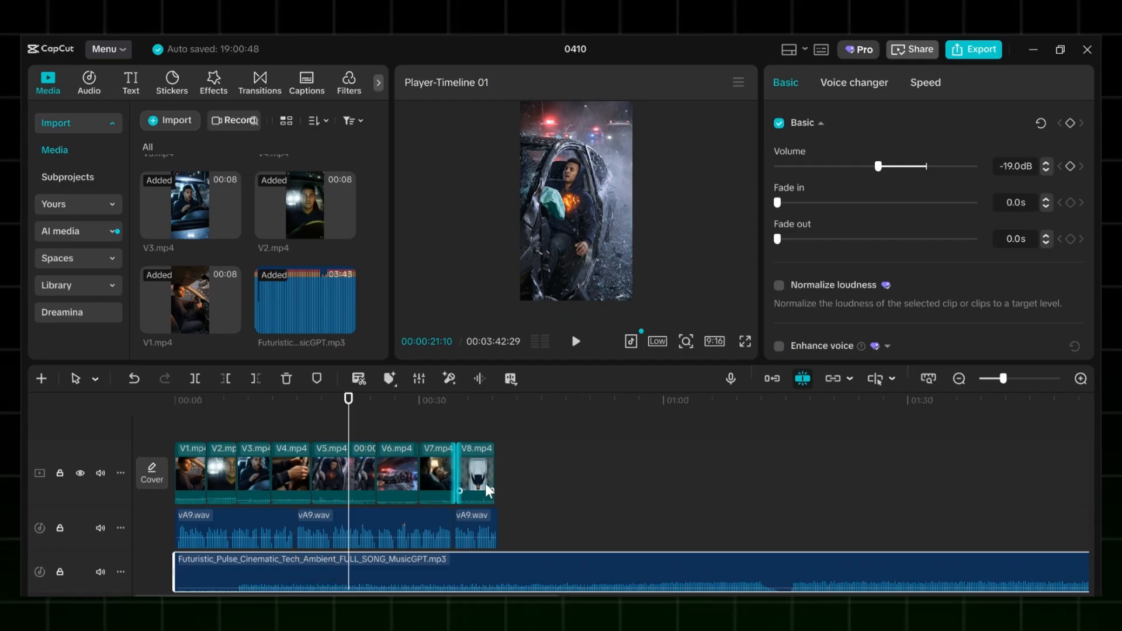
pyautogui.click(495, 428)
pyautogui.click(494, 571)
pyautogui.press('w')
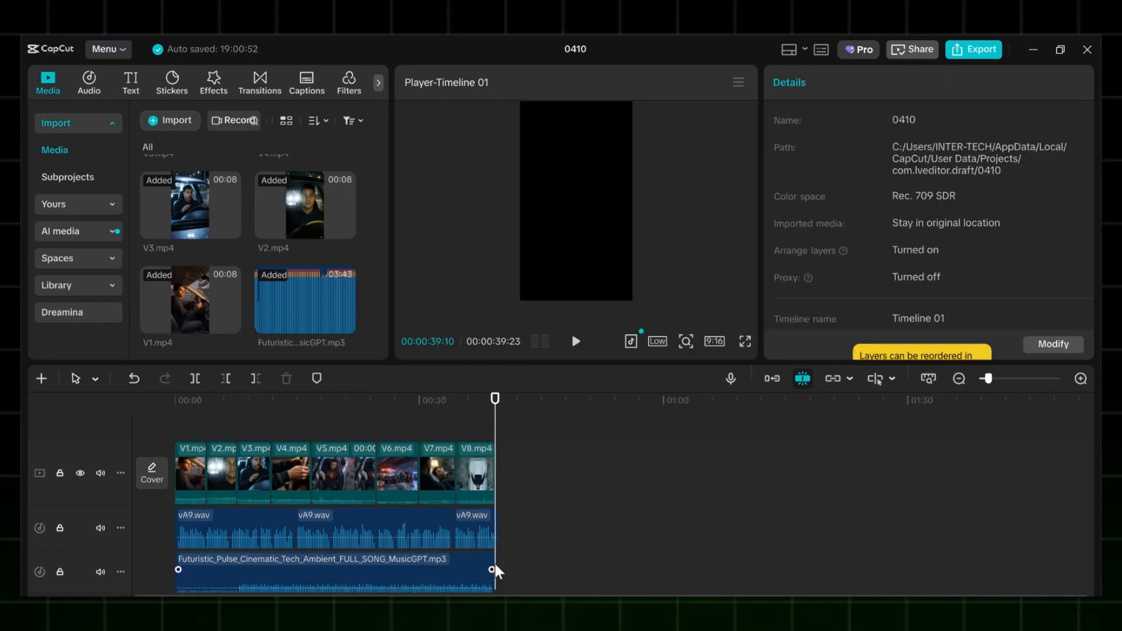
# Step: Reduce the trimmed background music's volume to -21.0 dB and set its fade in and fade out to 0.3 s each
pyautogui.moveTo(462, 584); pyautogui.dragTo(463, 589)
pyautogui.click(1045, 200)
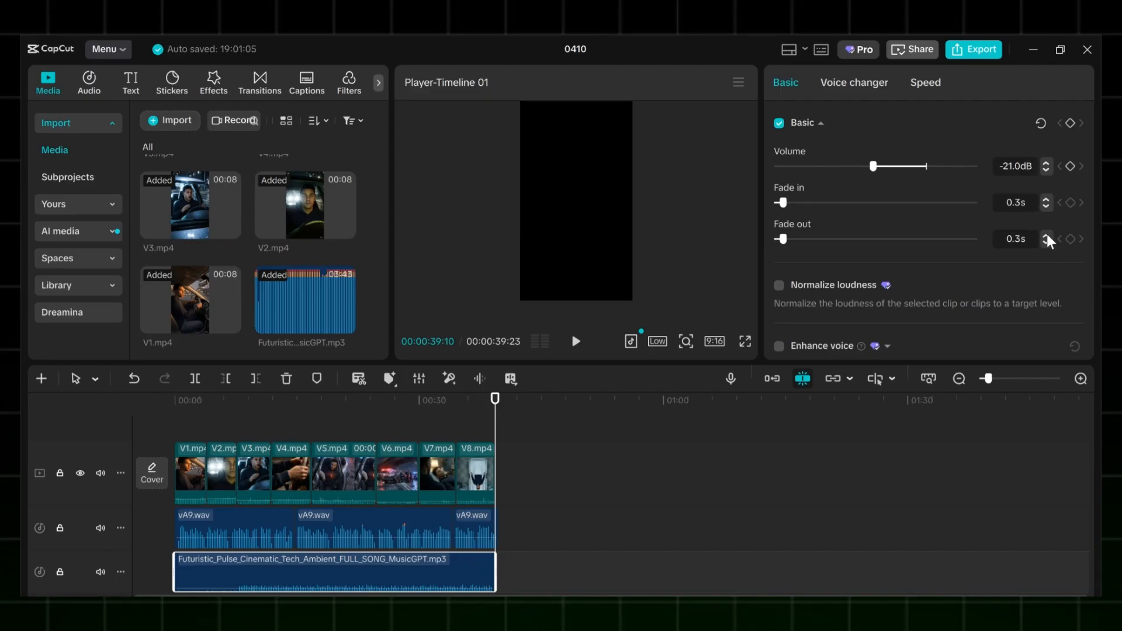
# Step: Apply the Fade Out exit animation to the final V8.mp4 clip
pyautogui.click(482, 484)
pyautogui.click(952, 83)
pyautogui.click(929, 121)
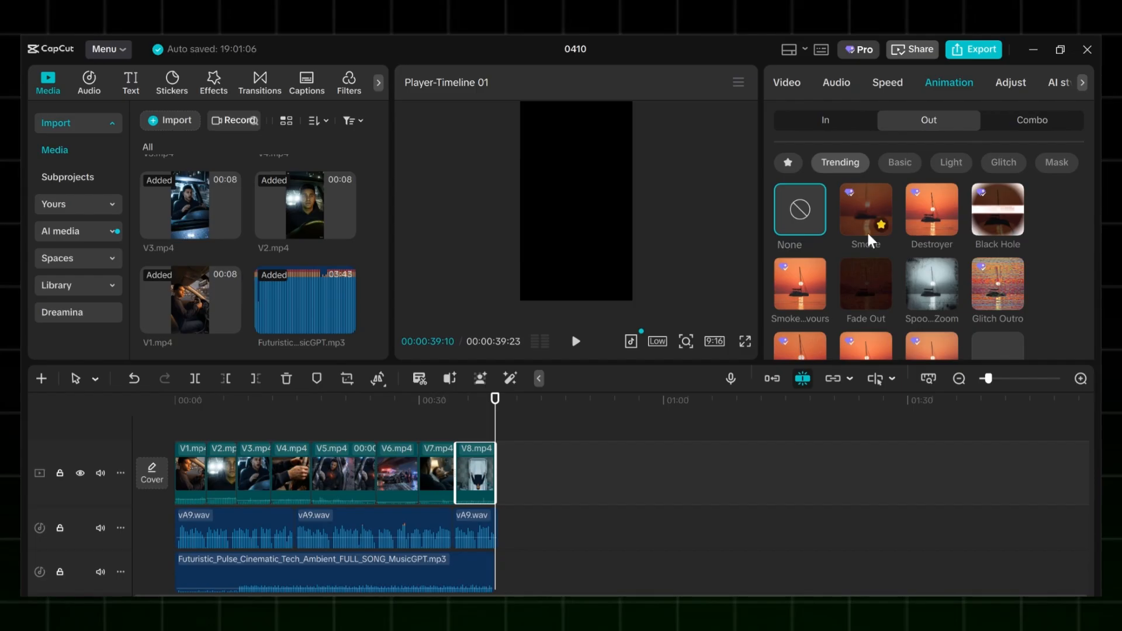
pyautogui.click(858, 298)
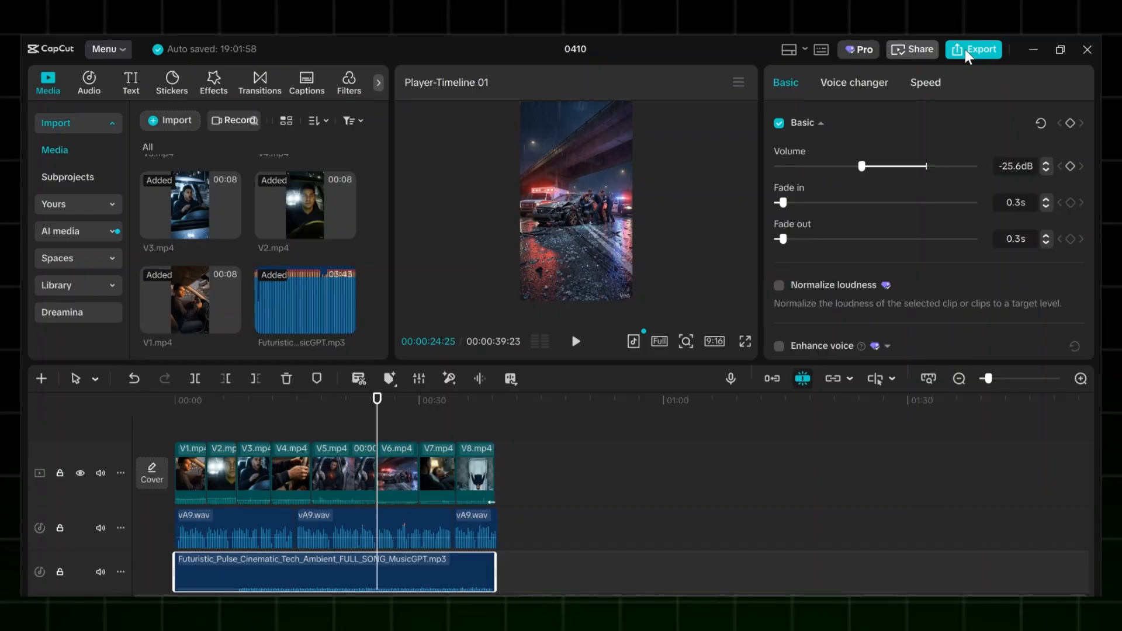
# Step: Open the export settings for the assembled 0410 project
pyautogui.click(965, 49)
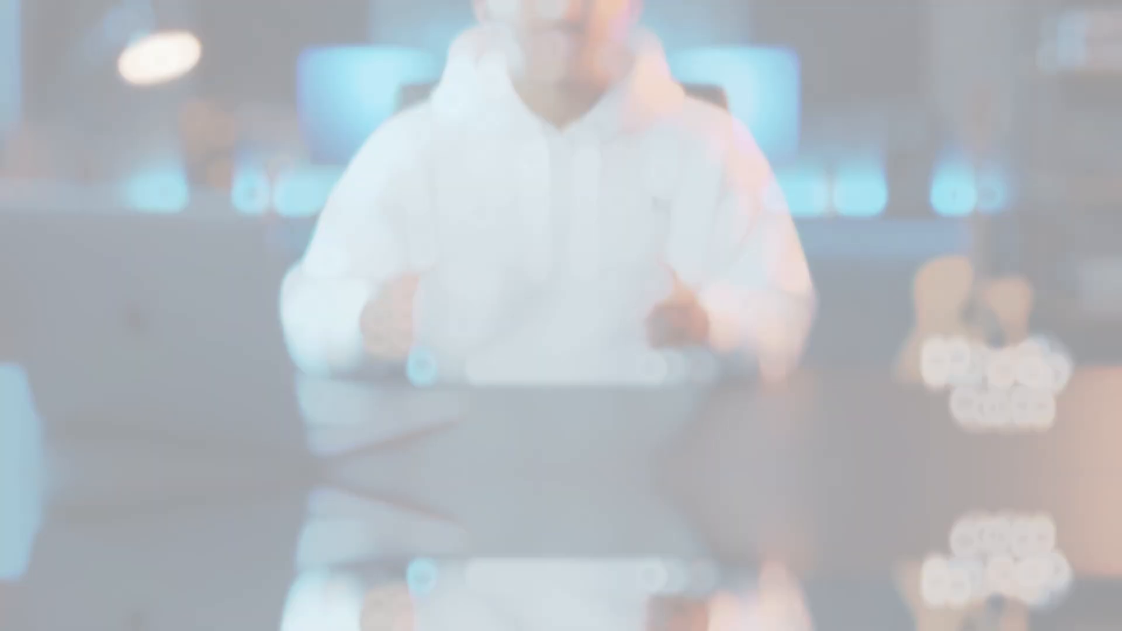